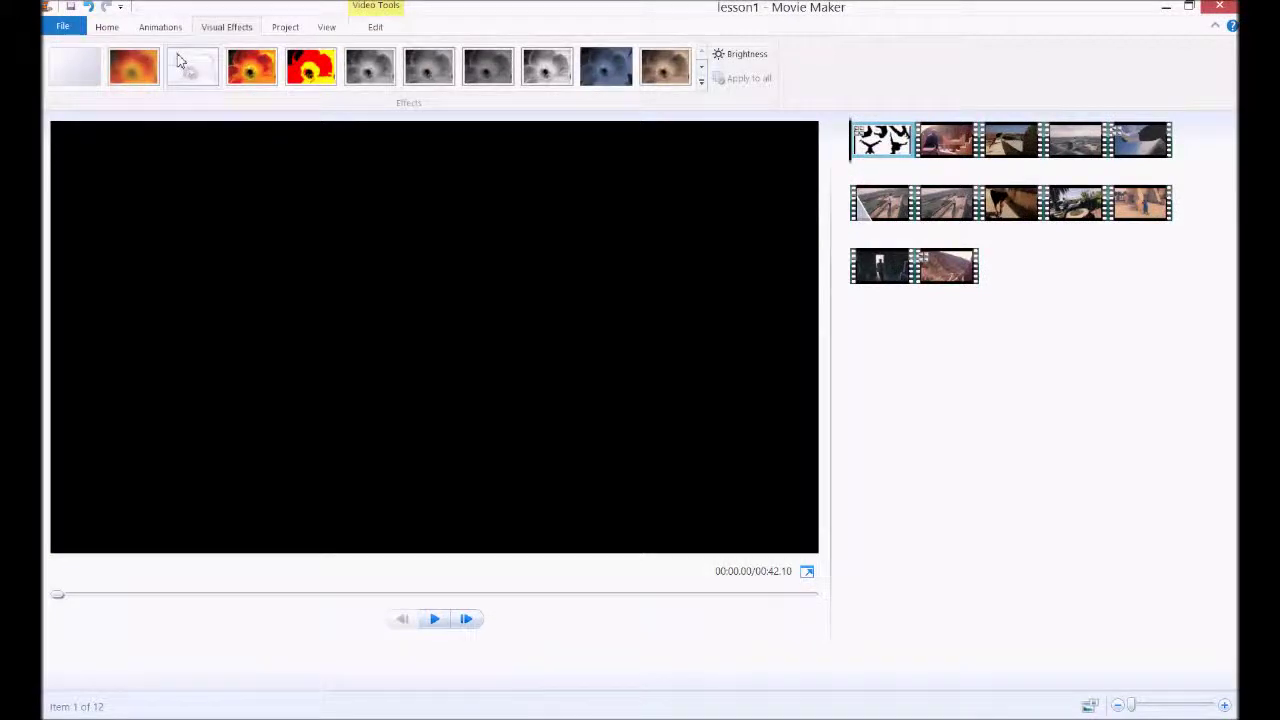
# Show the Home tab commands and select the fourth clip, the rooftop jump.
pyautogui.click(170, 28)
pyautogui.click(220, 28)
pyautogui.click(107, 28)
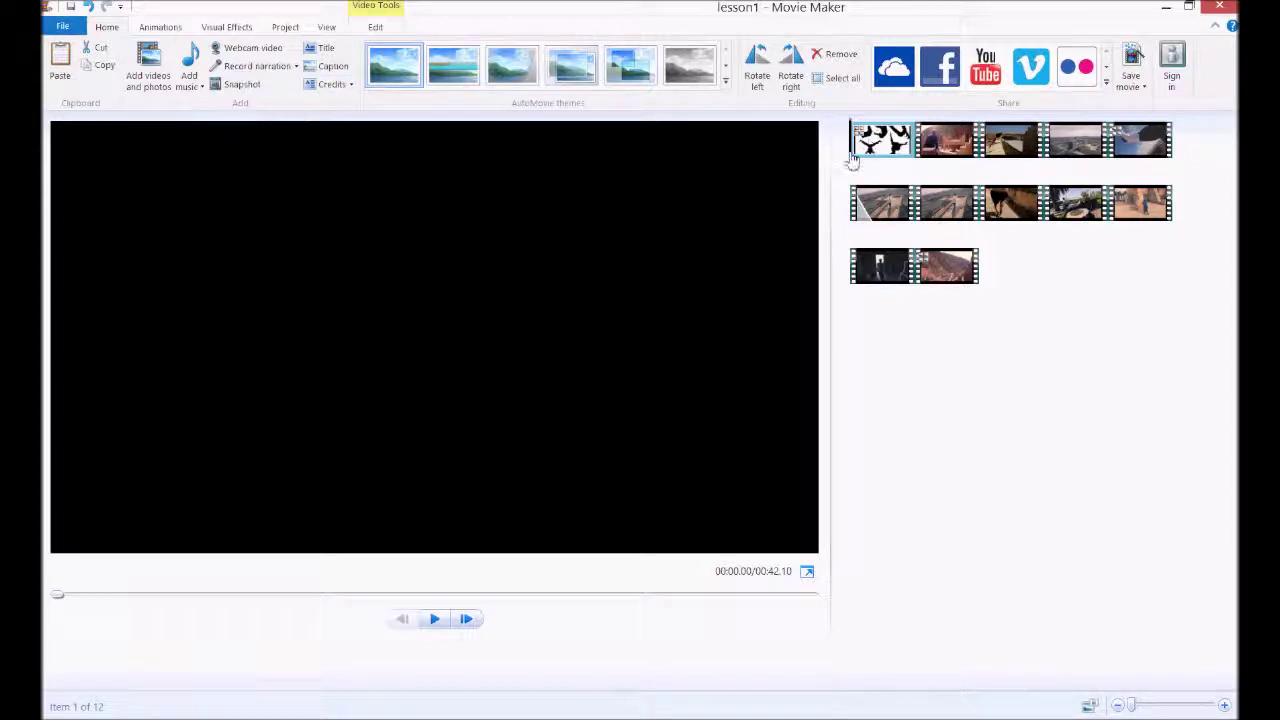
pyautogui.moveTo(855, 162); pyautogui.dragTo(988, 148)
pyautogui.click(1078, 155)
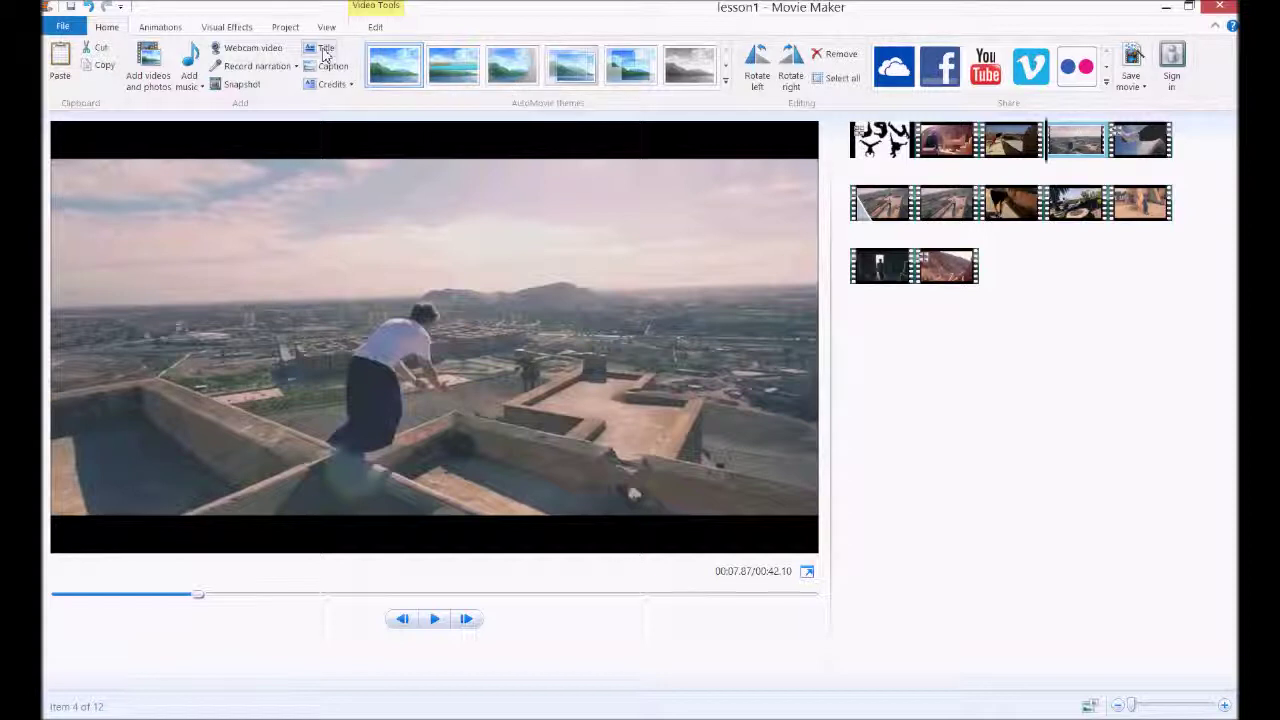
pyautogui.click(325, 55)
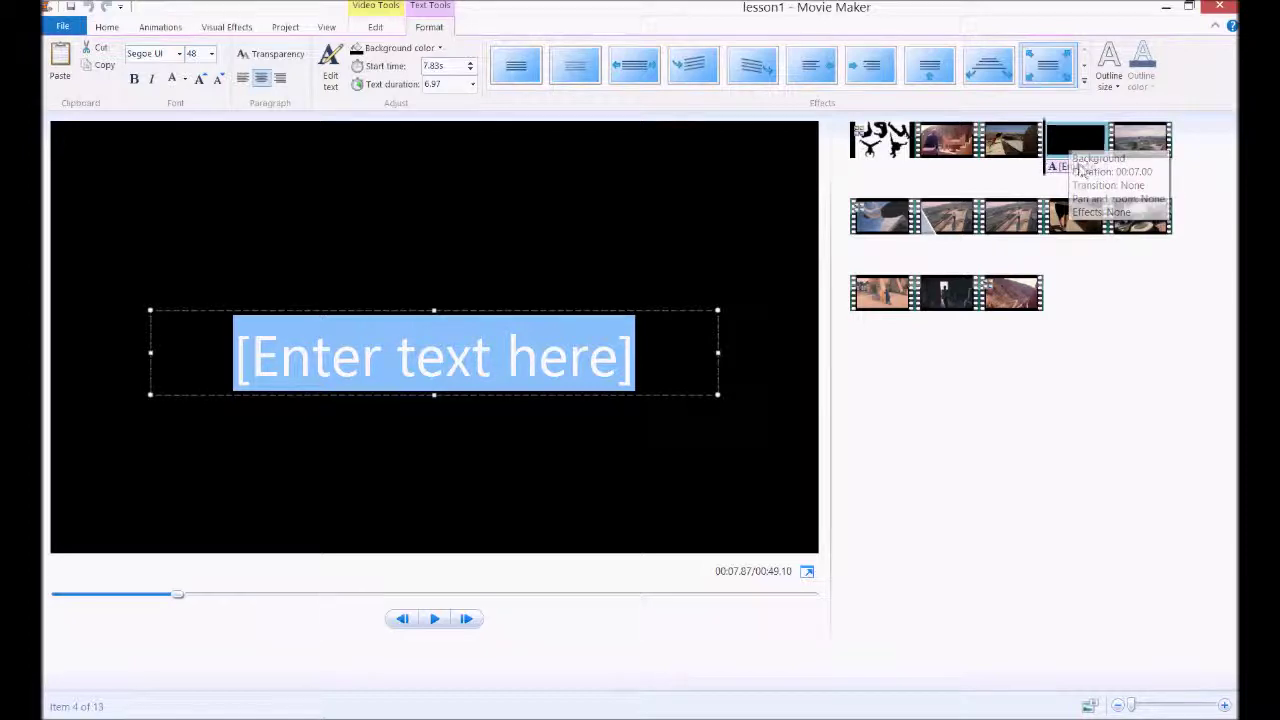
pyautogui.click(1018, 286)
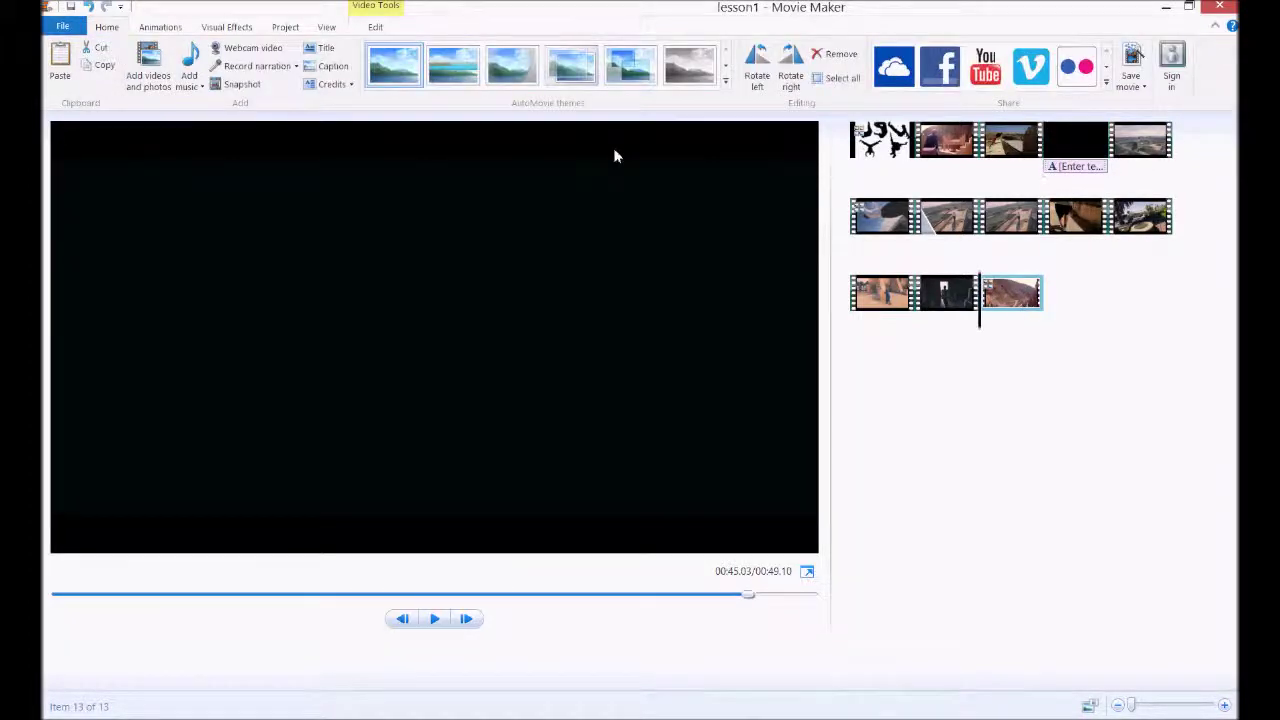
pyautogui.click(332, 86)
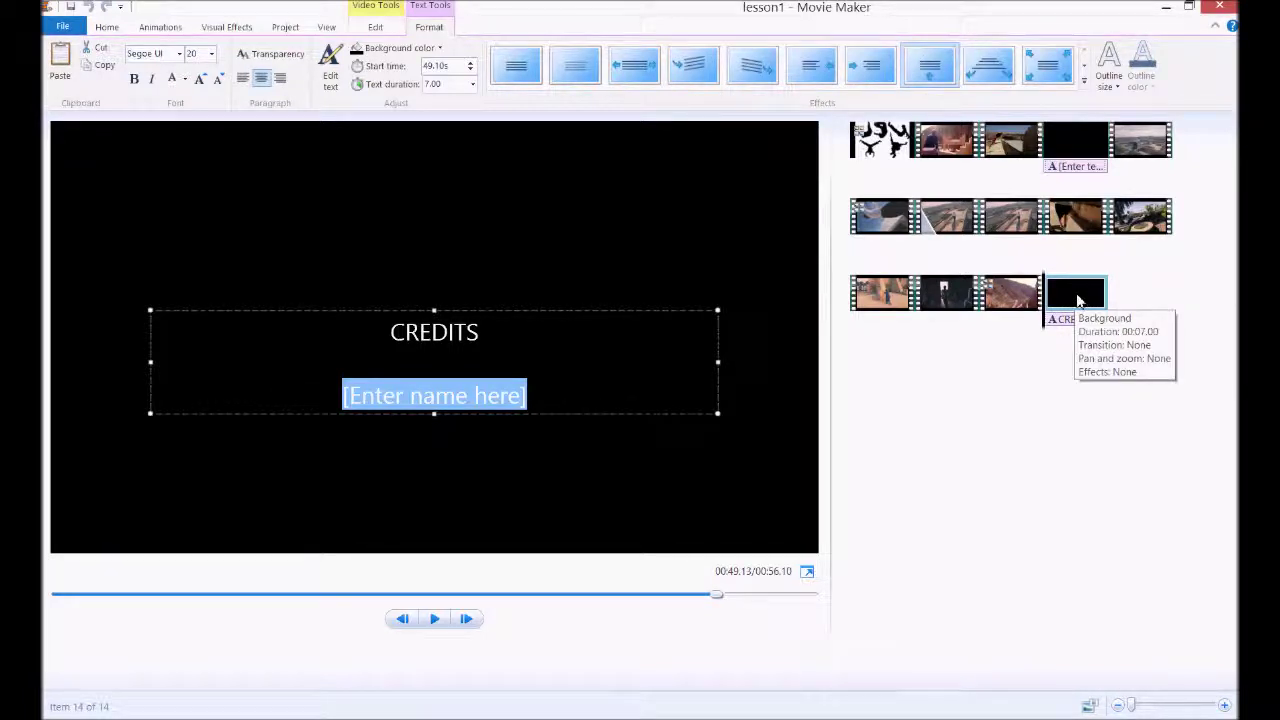
pyautogui.moveTo(1085, 297); pyautogui.dragTo(1114, 293)
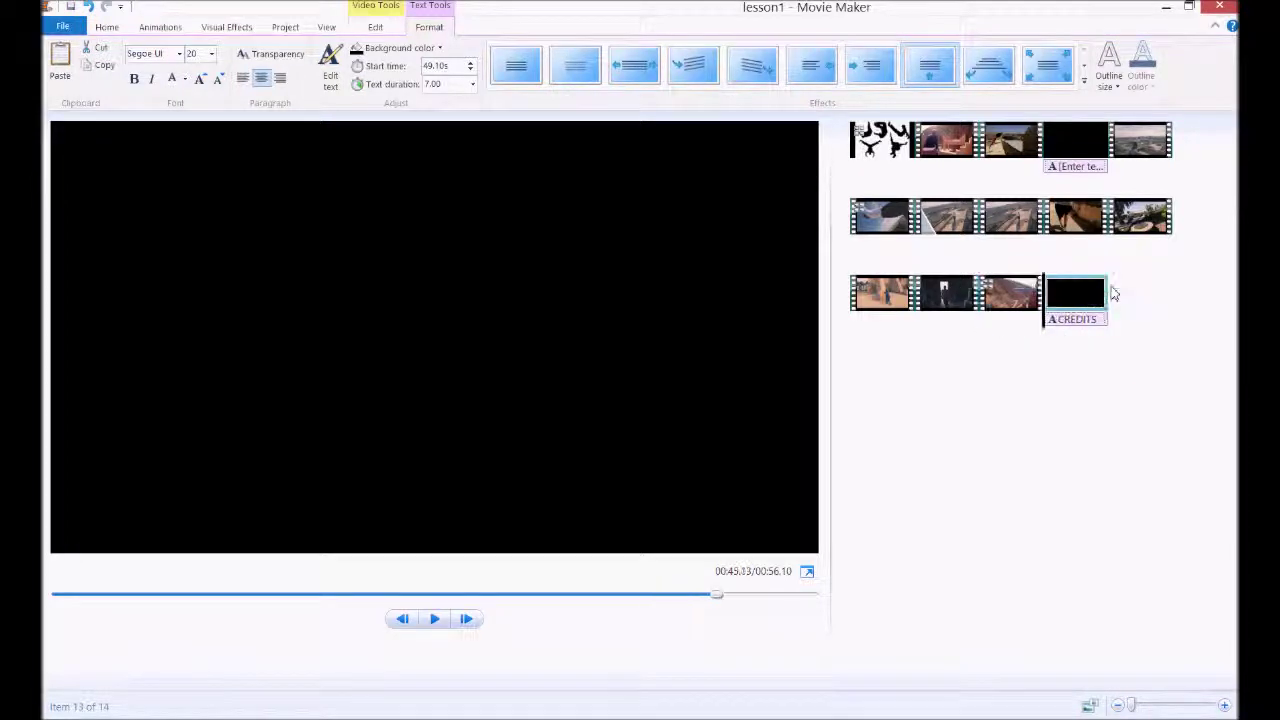
pyautogui.click(1077, 150)
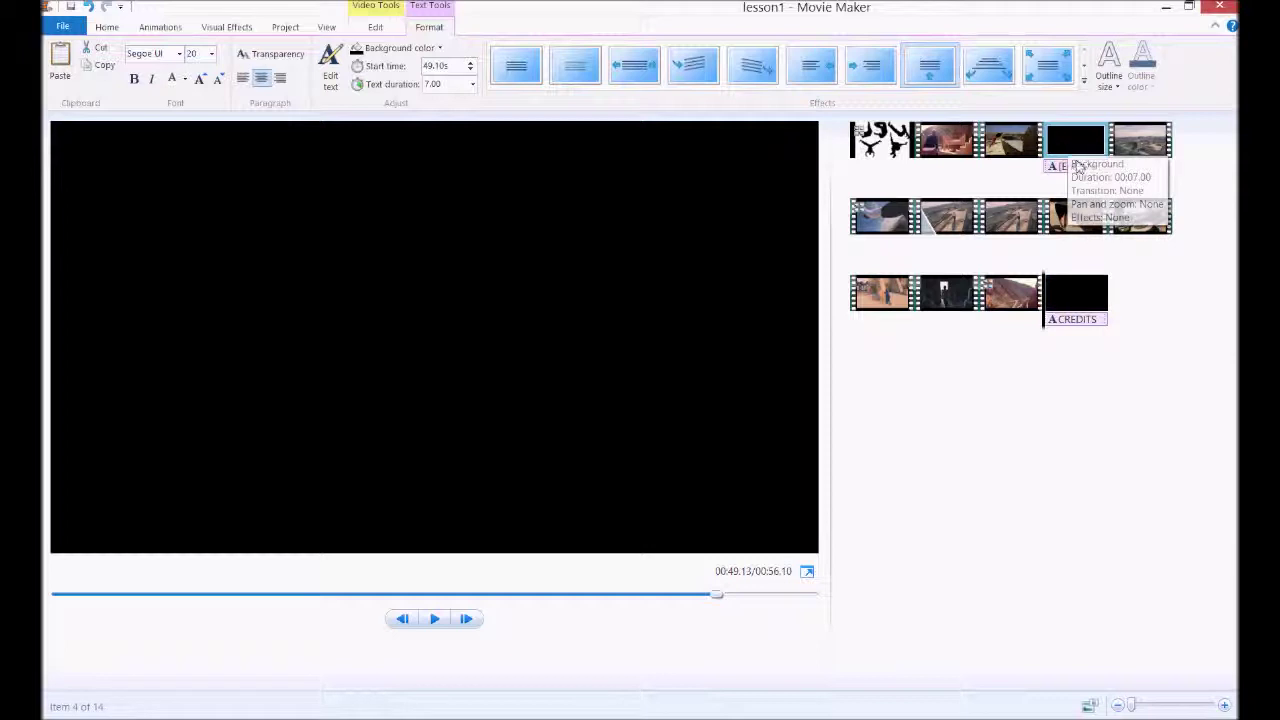
pyautogui.click(955, 147)
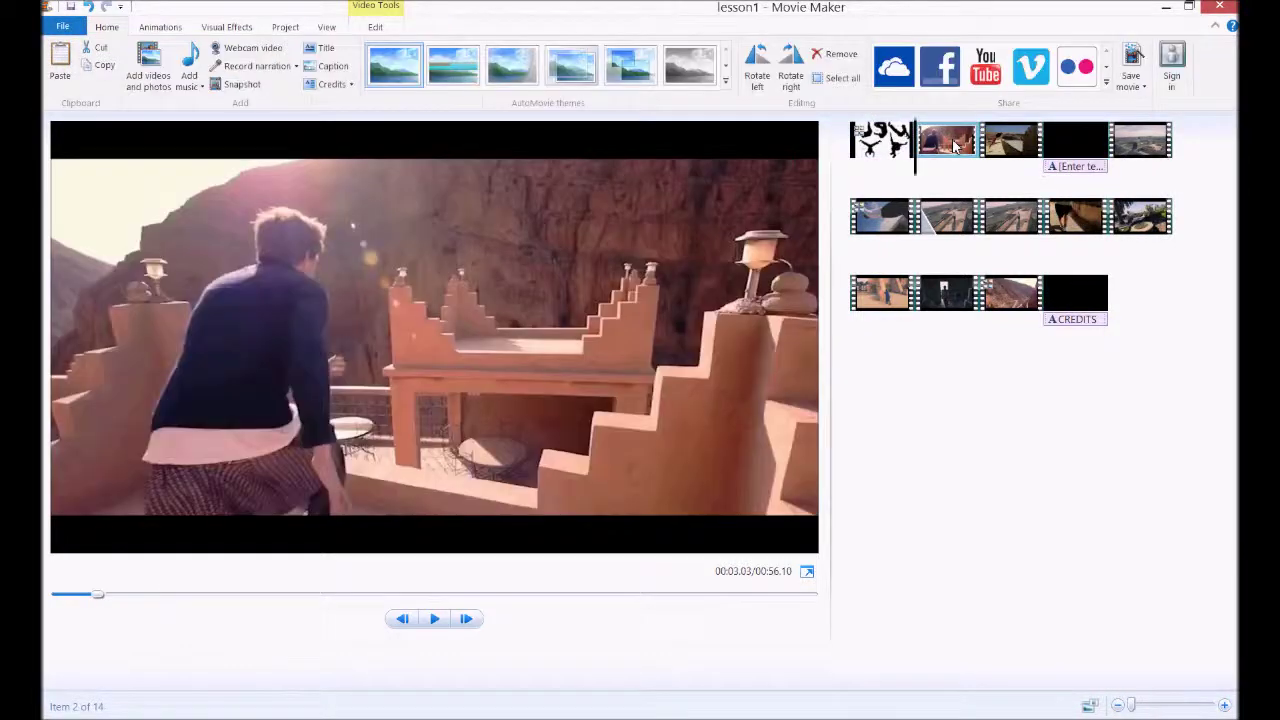
pyautogui.click(333, 66)
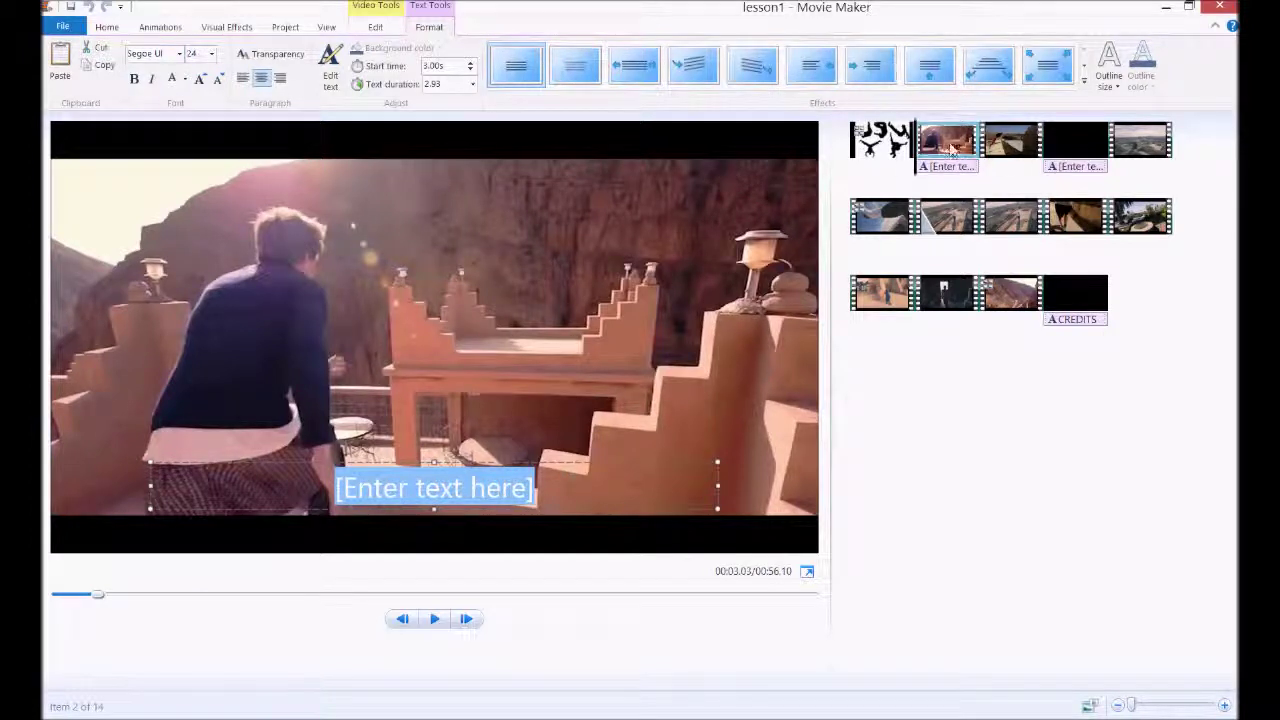
pyautogui.hotkey('ctrl', 'z')
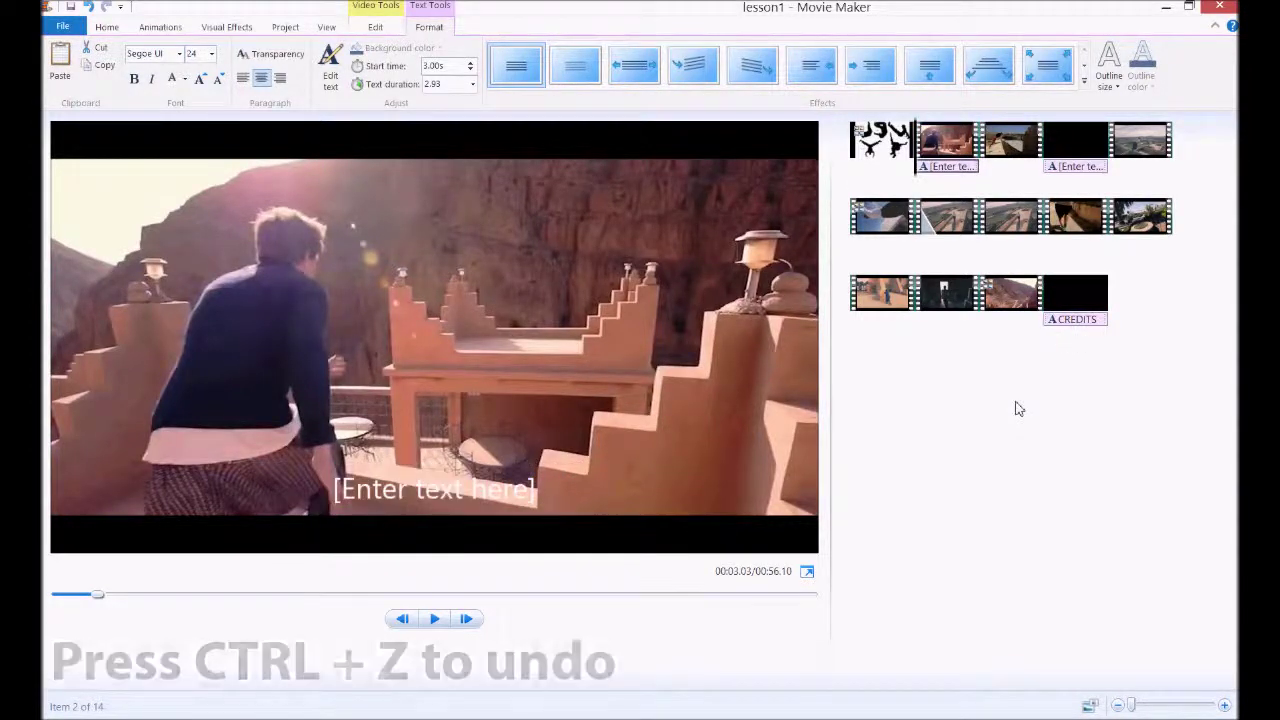
pyautogui.hotkey('ctrl', 'z')
pyautogui.hotkey('ctrl', 'z')
pyautogui.hotkey('ctrl', 'z')
pyautogui.hotkey('ctrl', 'z')
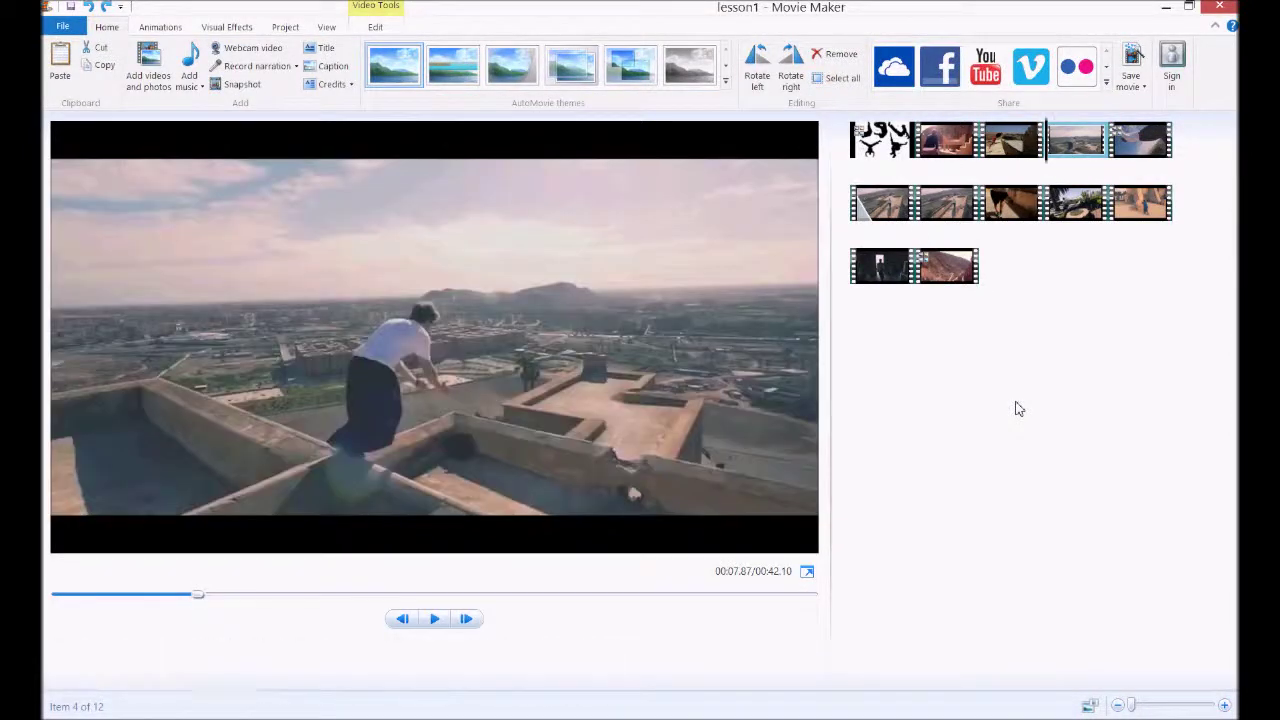
pyautogui.click(900, 152)
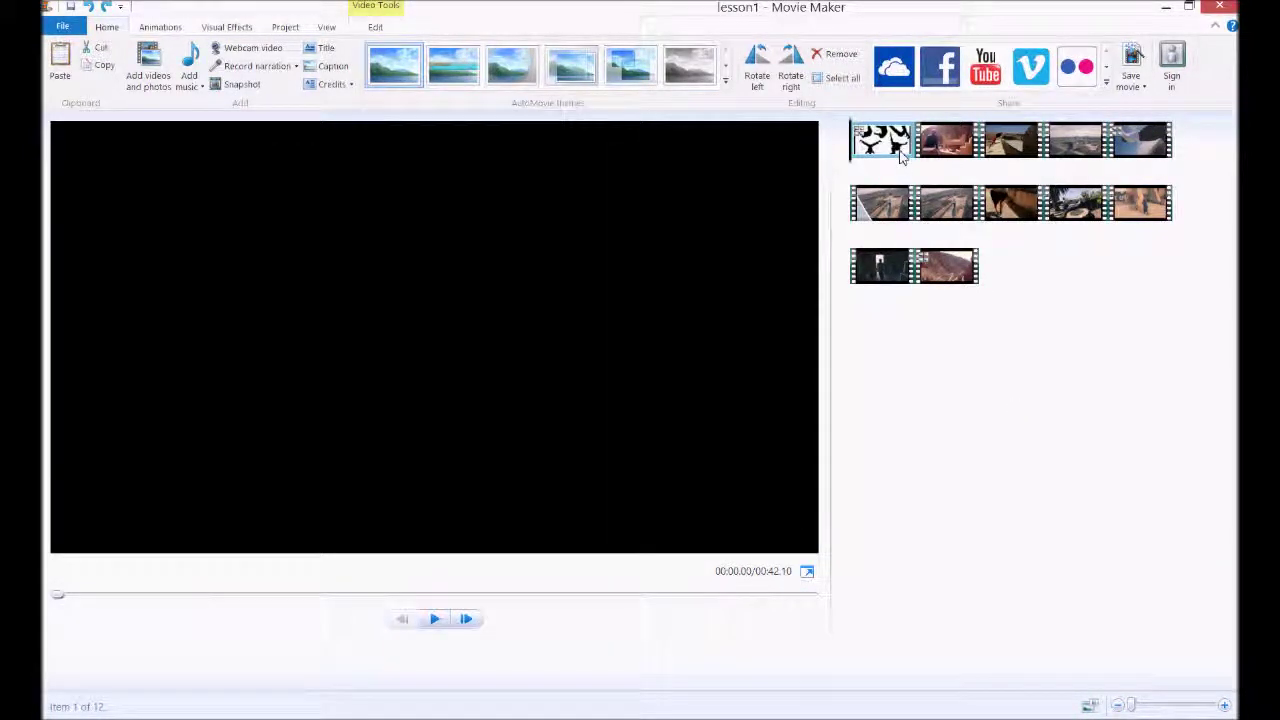
# Caption the first clip with 'Parkour Video' and move the text up to mid-frame.
pyautogui.click(331, 65)
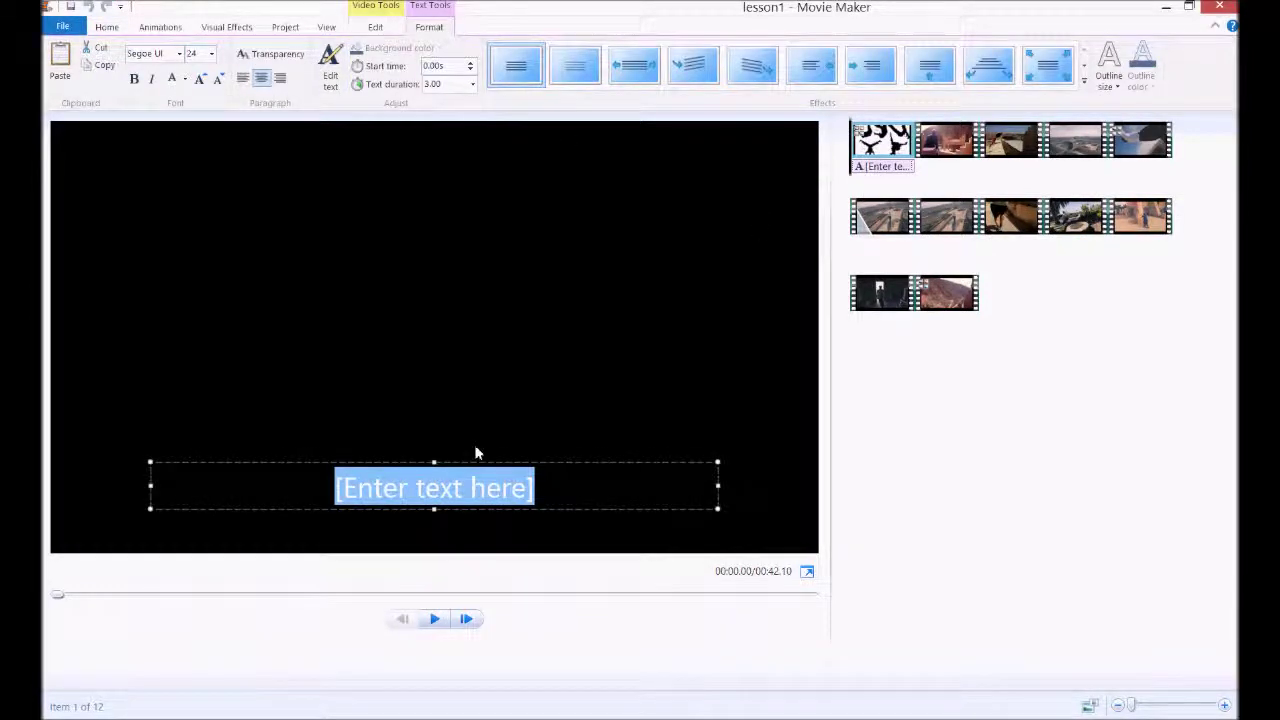
pyautogui.write('Parkour ')
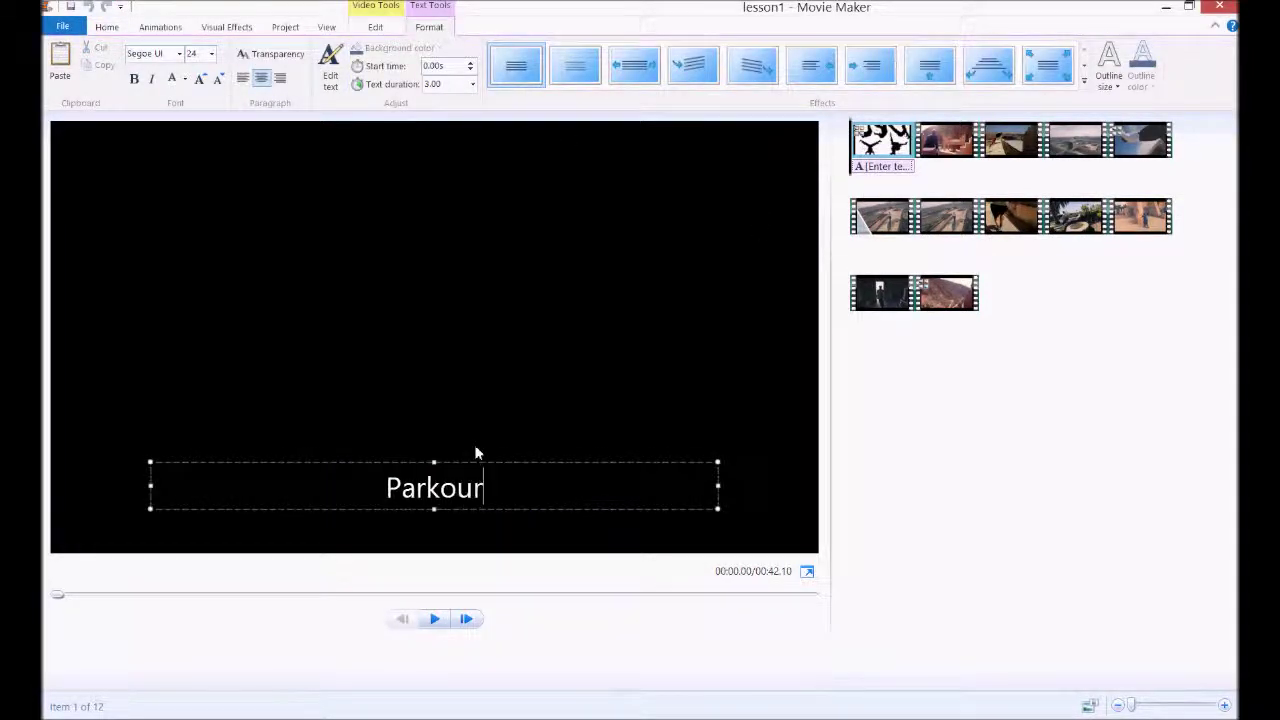
pyautogui.write('Video')
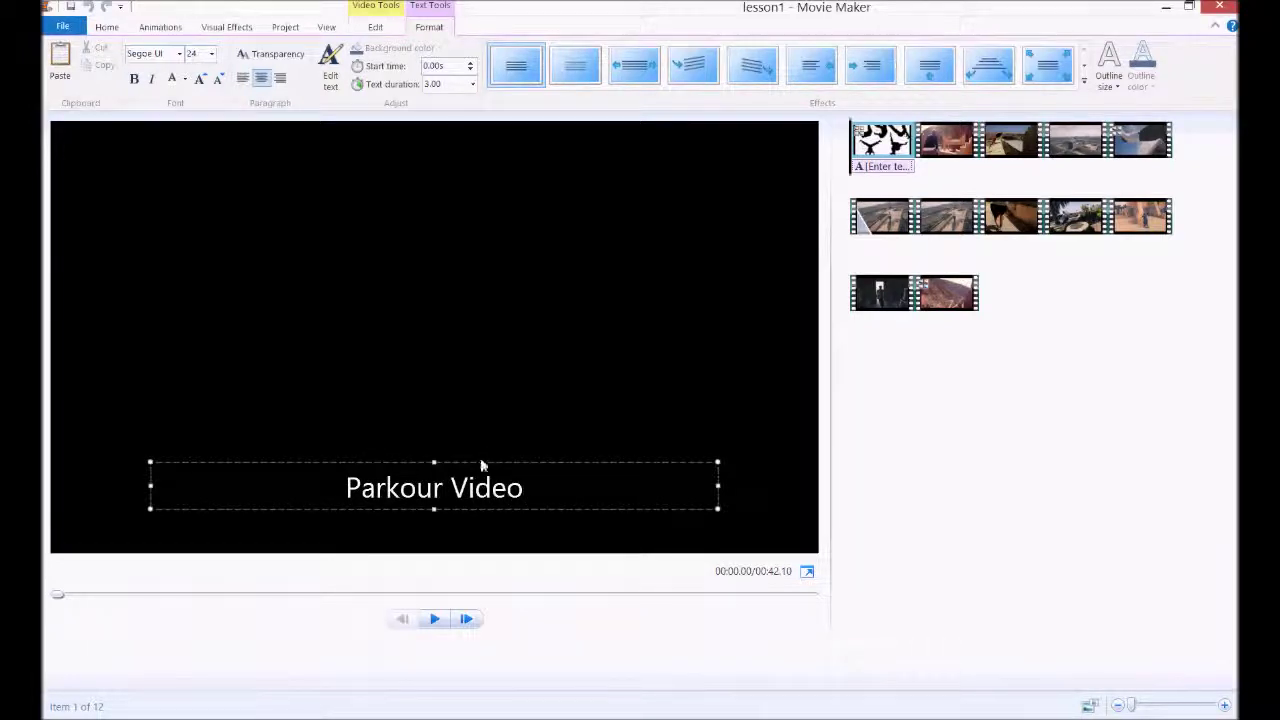
pyautogui.moveTo(558, 468); pyautogui.dragTo(569, 317)
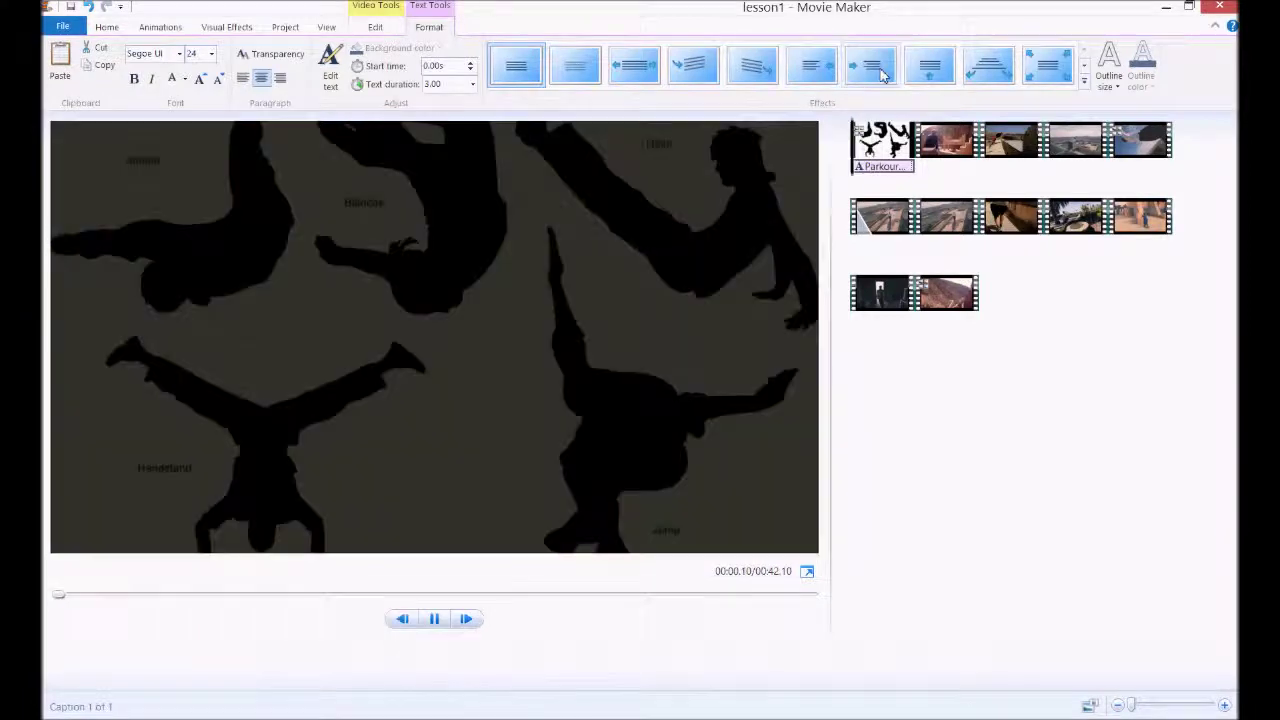
pyautogui.click(1082, 80)
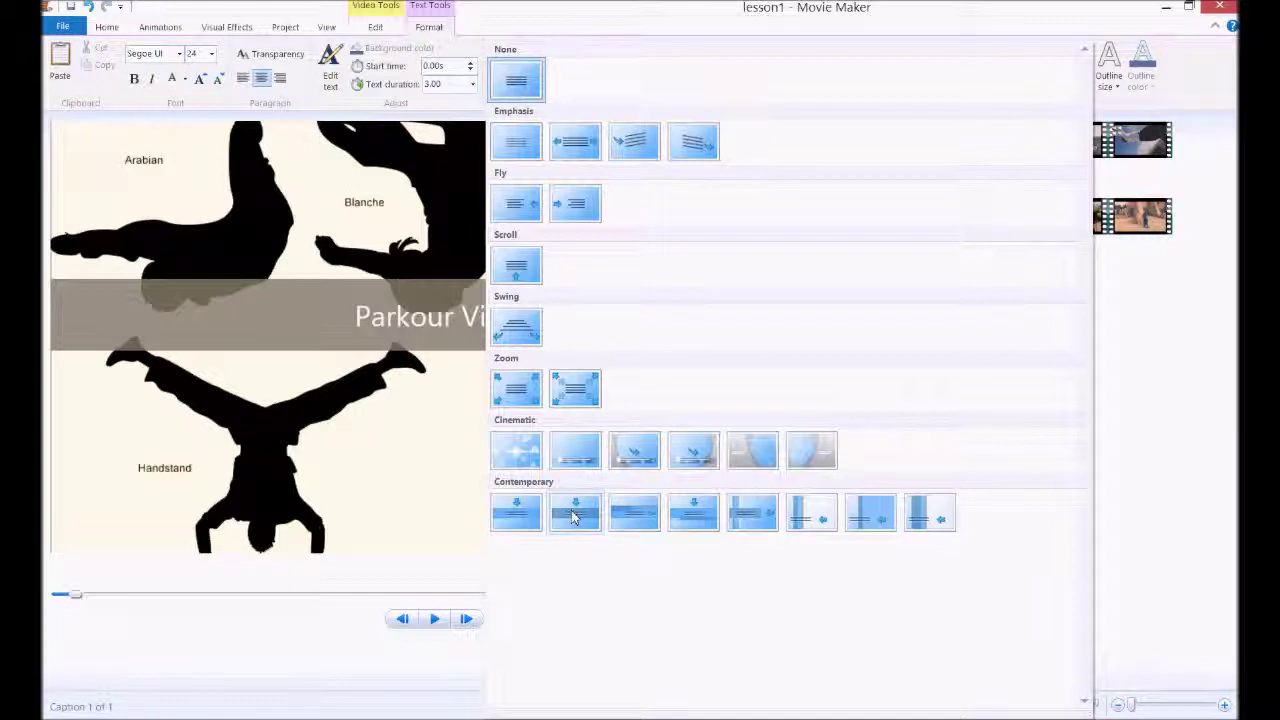
# Apply a Contemporary animation to the caption, widen its box onto one line, and preview.
pyautogui.click(573, 515)
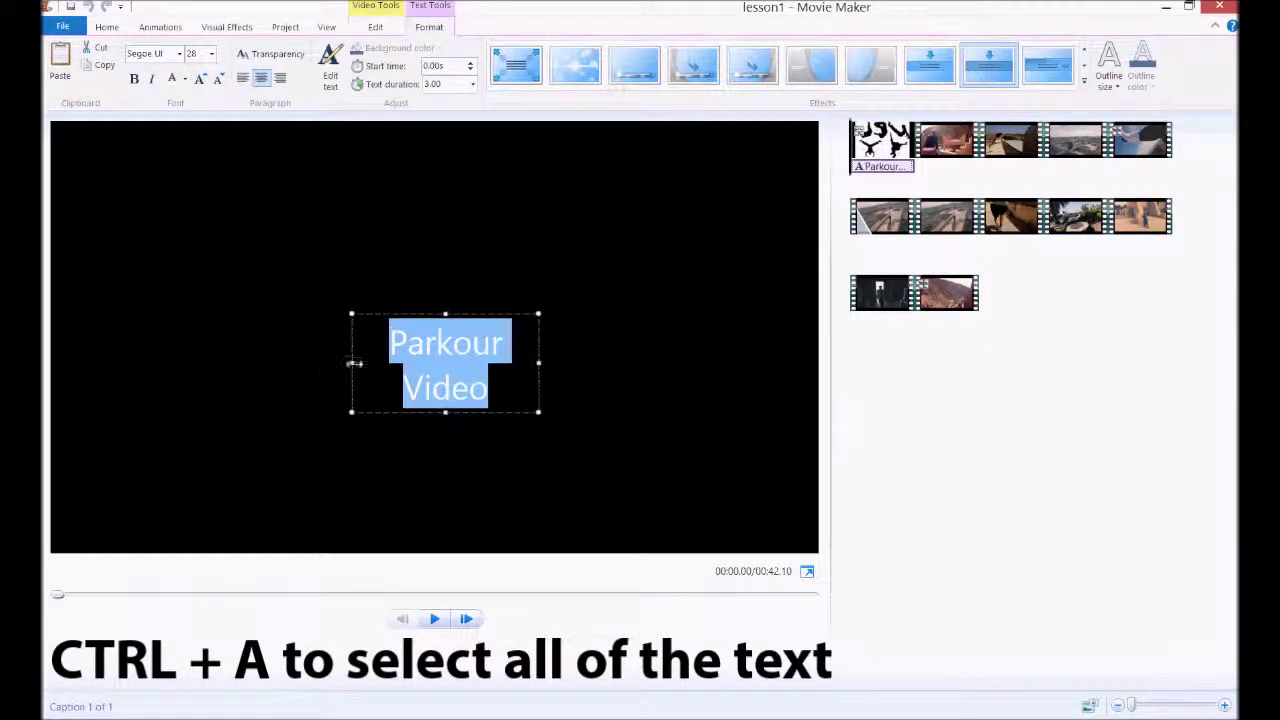
pyautogui.moveTo(352, 360); pyautogui.dragTo(295, 368)
pyautogui.moveTo(540, 341); pyautogui.dragTo(562, 341)
pyautogui.click(521, 345)
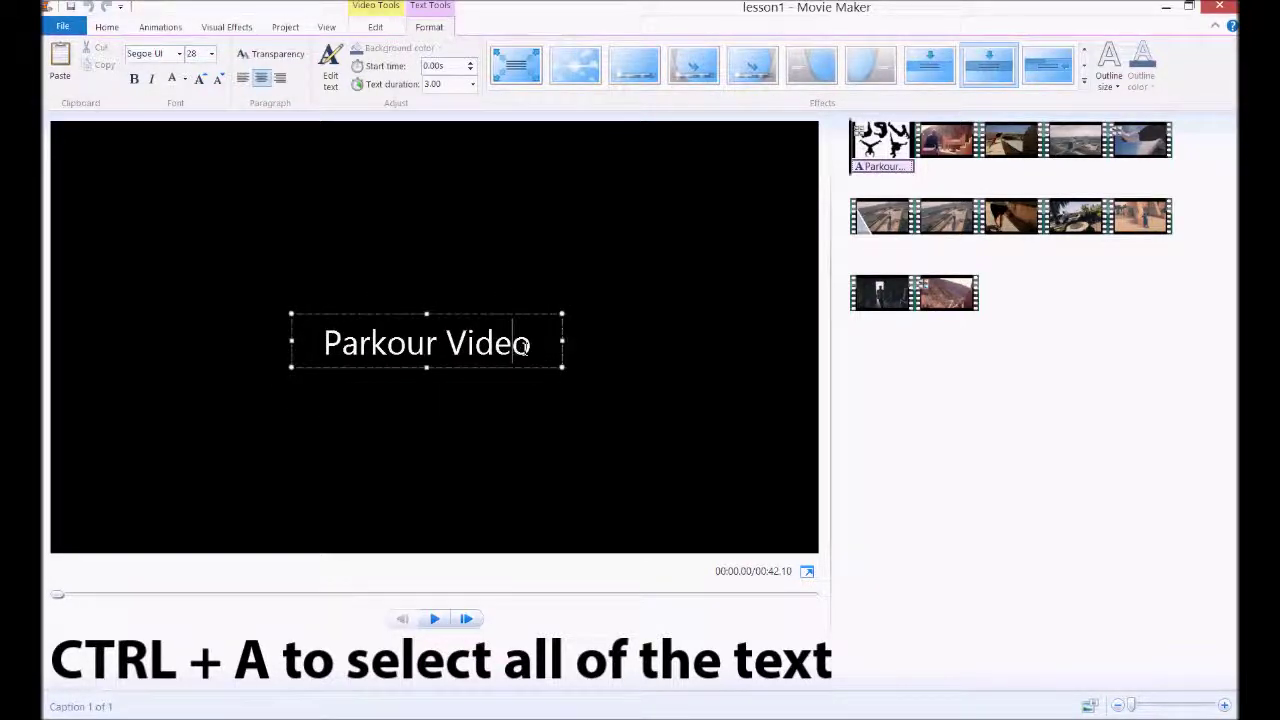
pyautogui.click(436, 620)
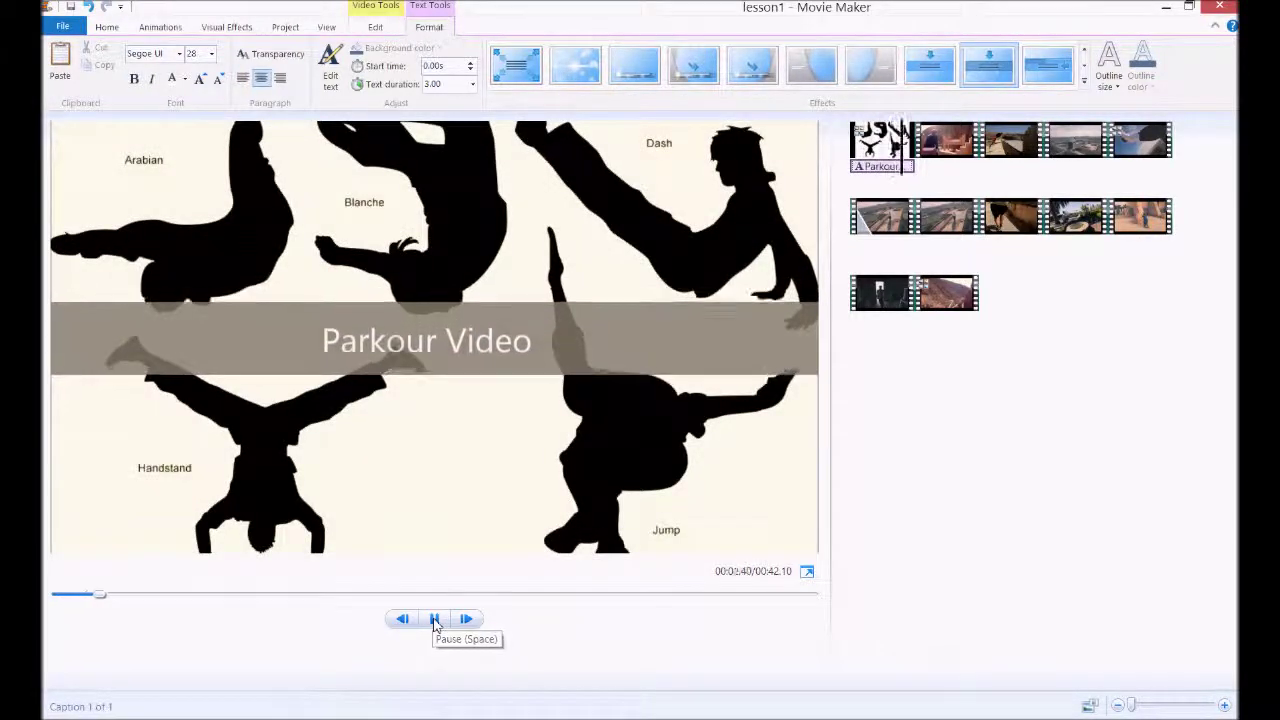
pyautogui.click(436, 620)
# Change the caption font to Papyrus and widen its box, restoring accidentally deleted text.
pyautogui.click(495, 344)
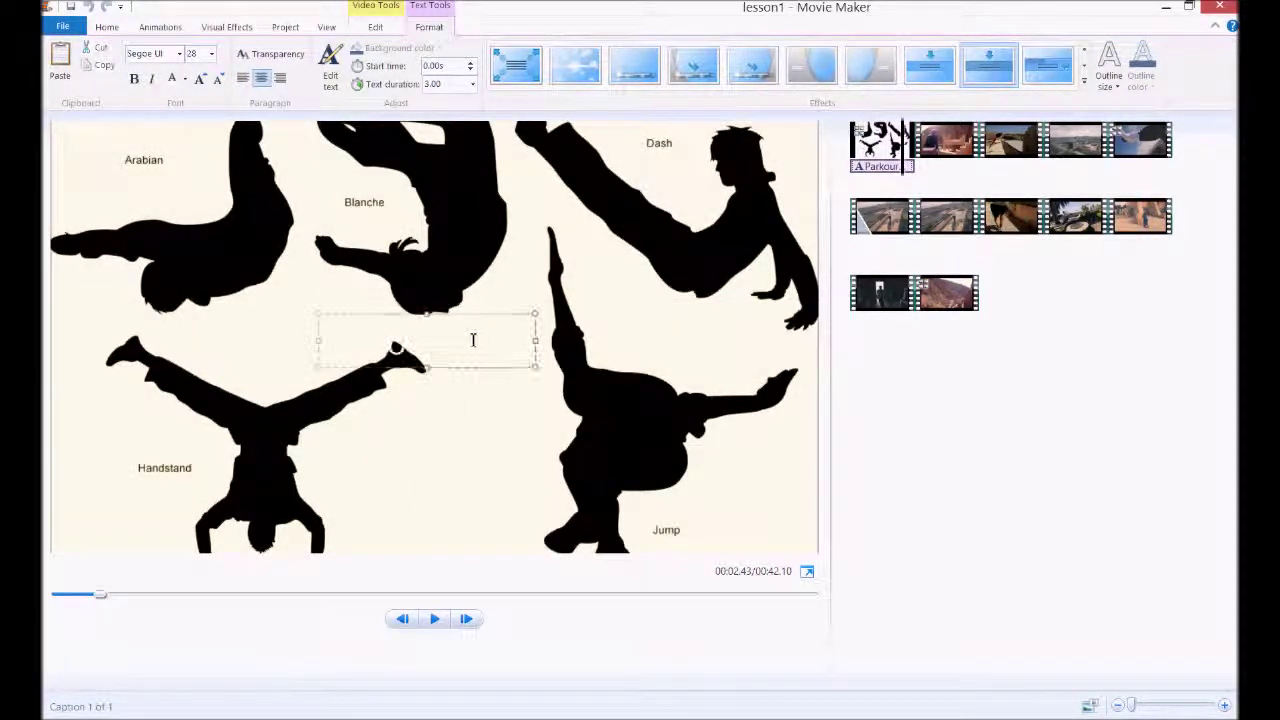
pyautogui.moveTo(495, 344); pyautogui.dragTo(322, 344)
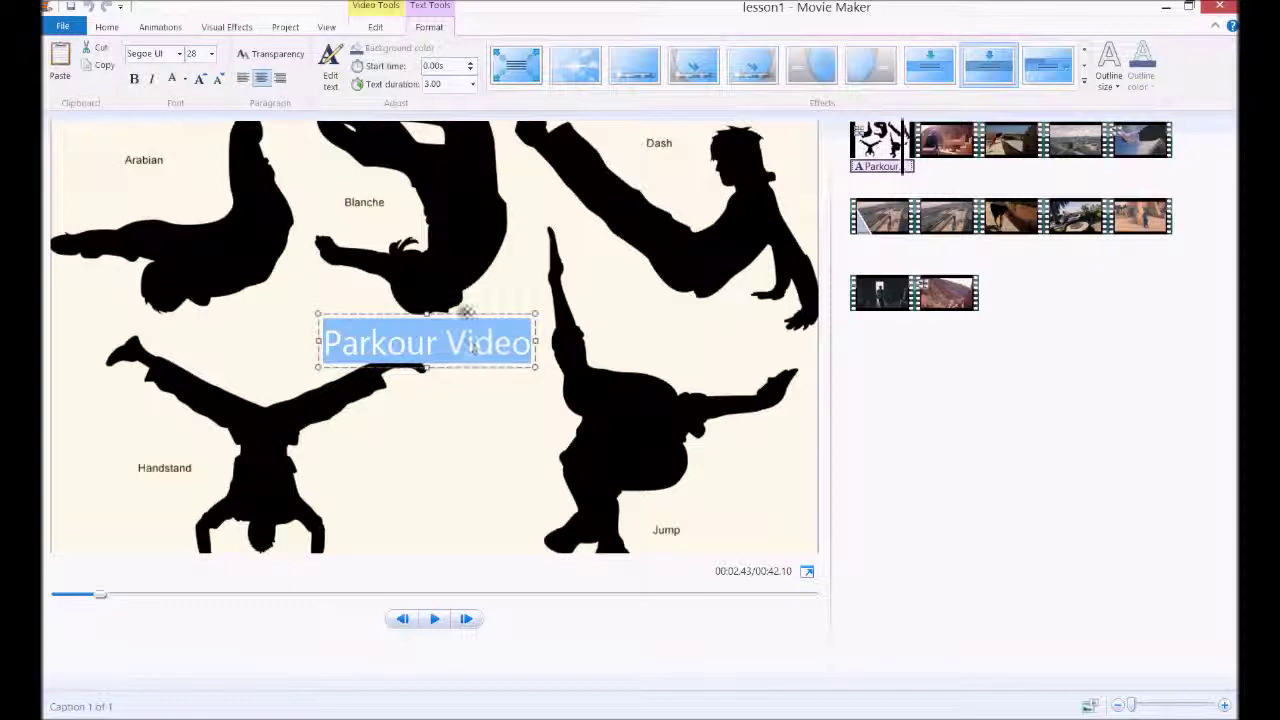
pyautogui.click(180, 53)
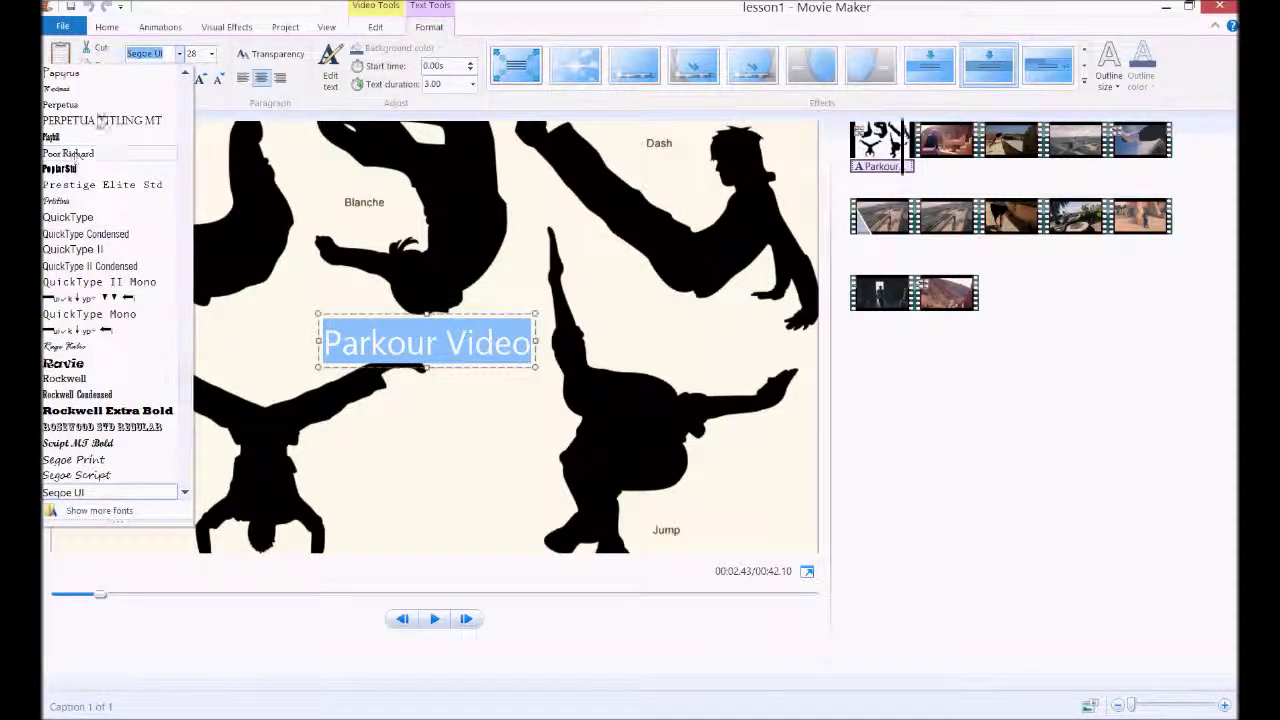
pyautogui.click(86, 74)
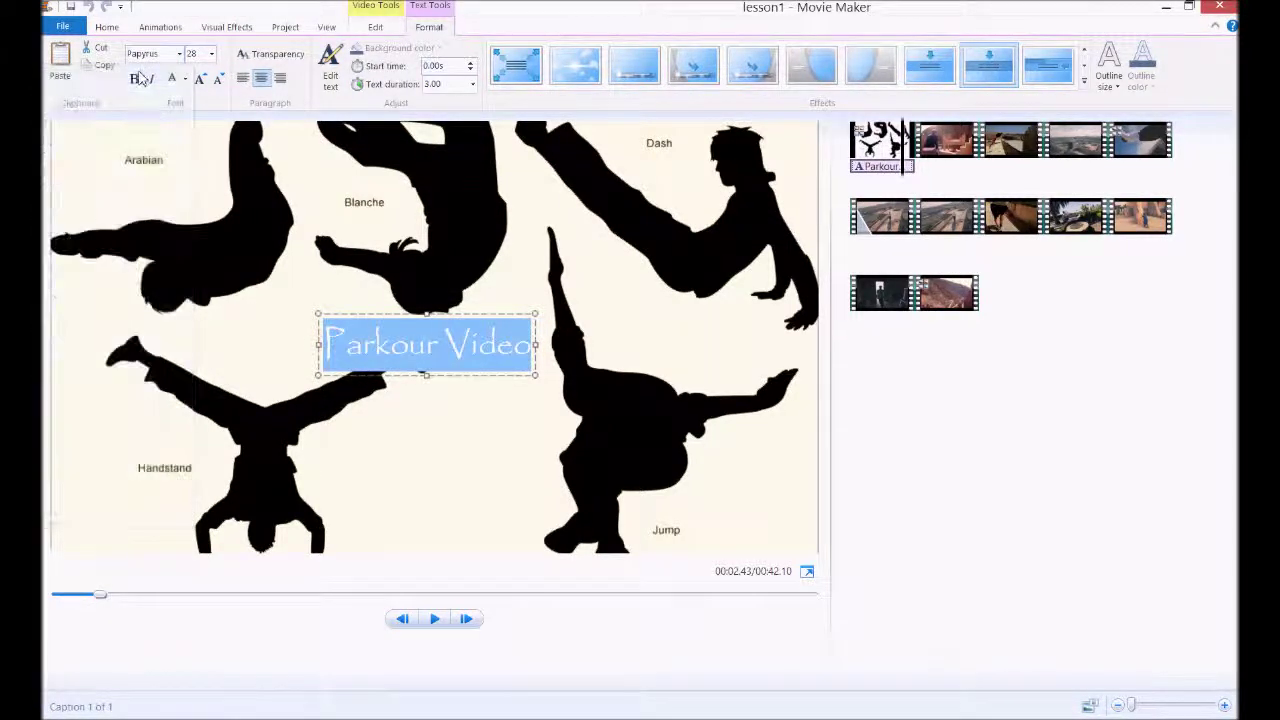
pyautogui.press('BackSpace')
pyautogui.moveTo(551, 345); pyautogui.dragTo(565, 348)
pyautogui.click(515, 346)
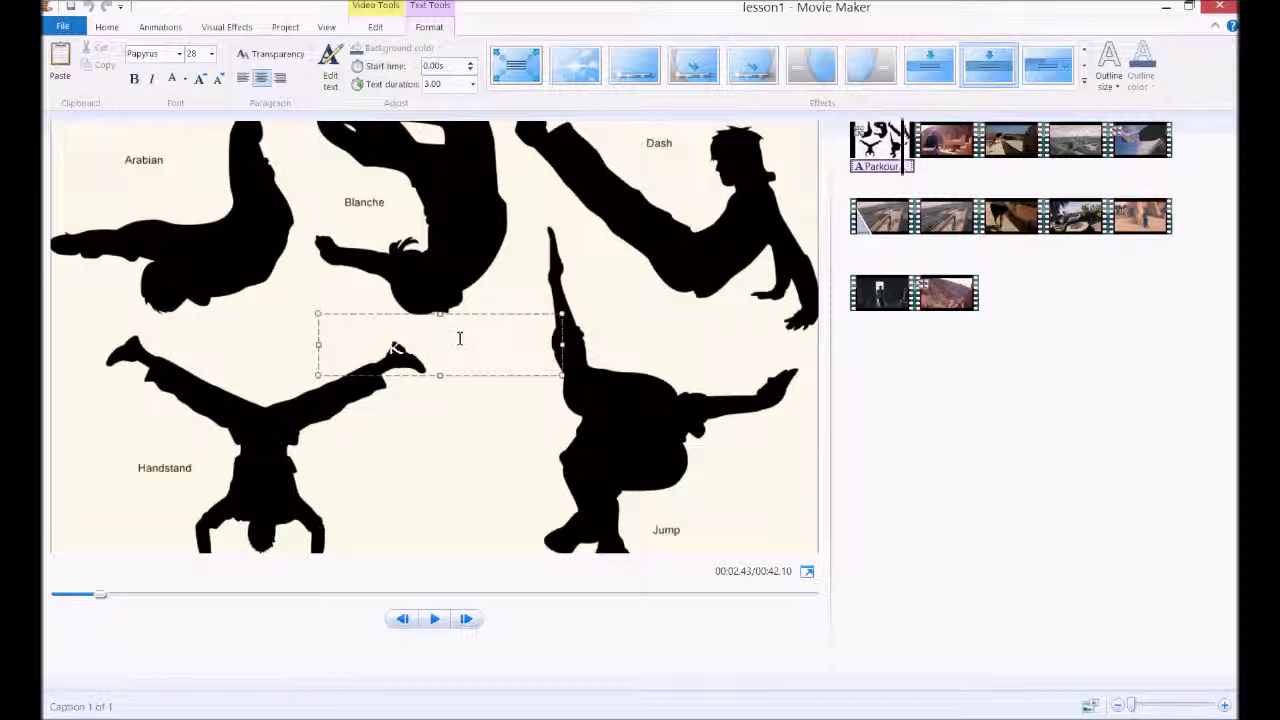
pyautogui.hotkey('ctrl', 'z')
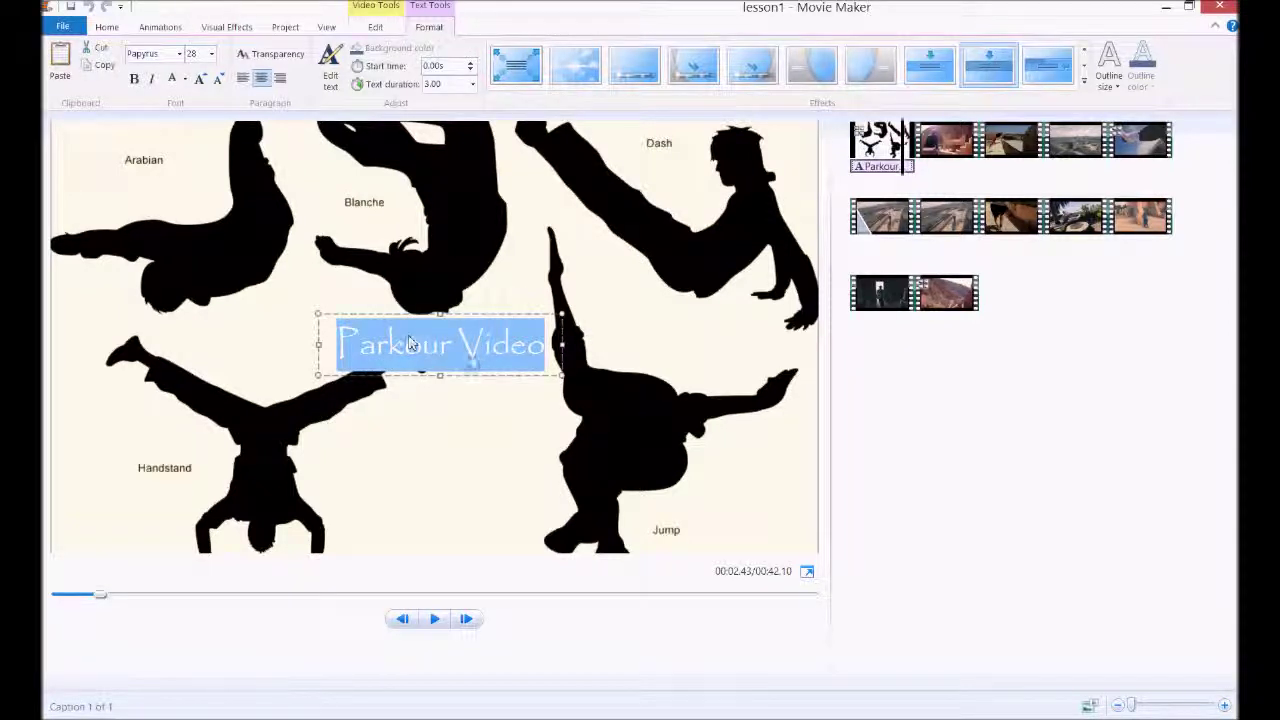
# Give the Parkour Video text a narrow black outline.
pyautogui.click(1110, 84)
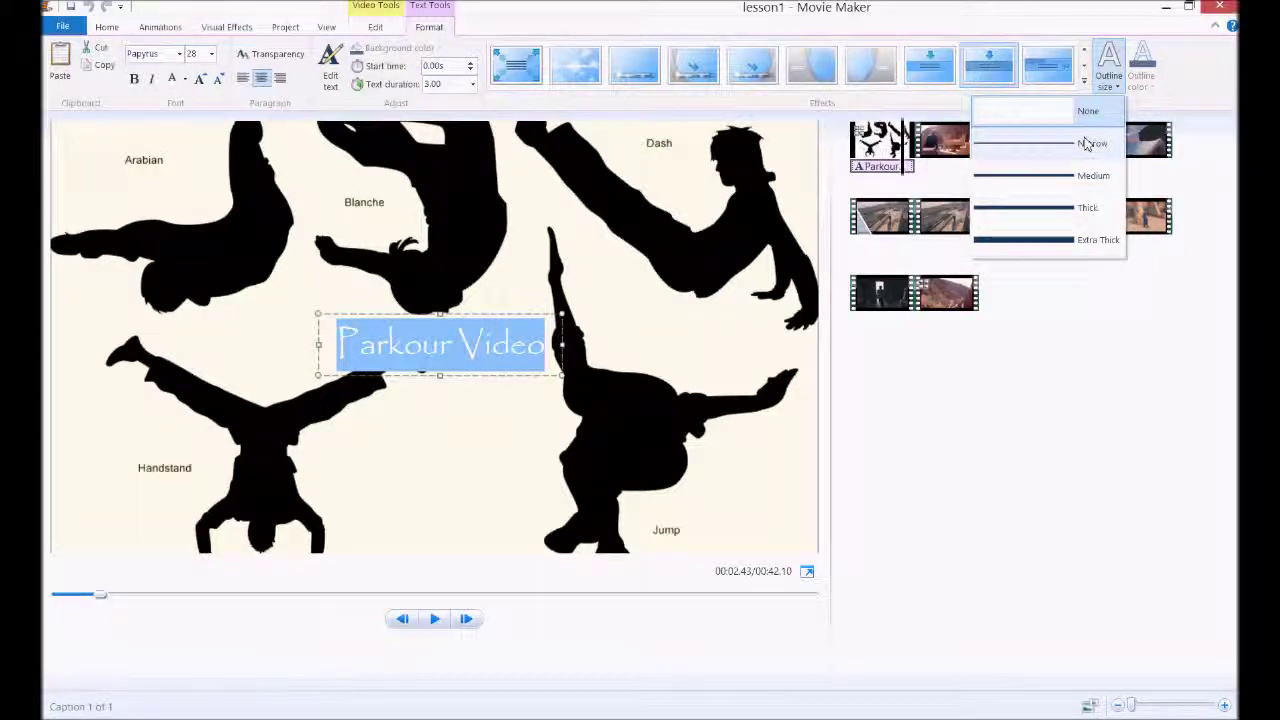
pyautogui.click(1086, 143)
pyautogui.click(547, 344)
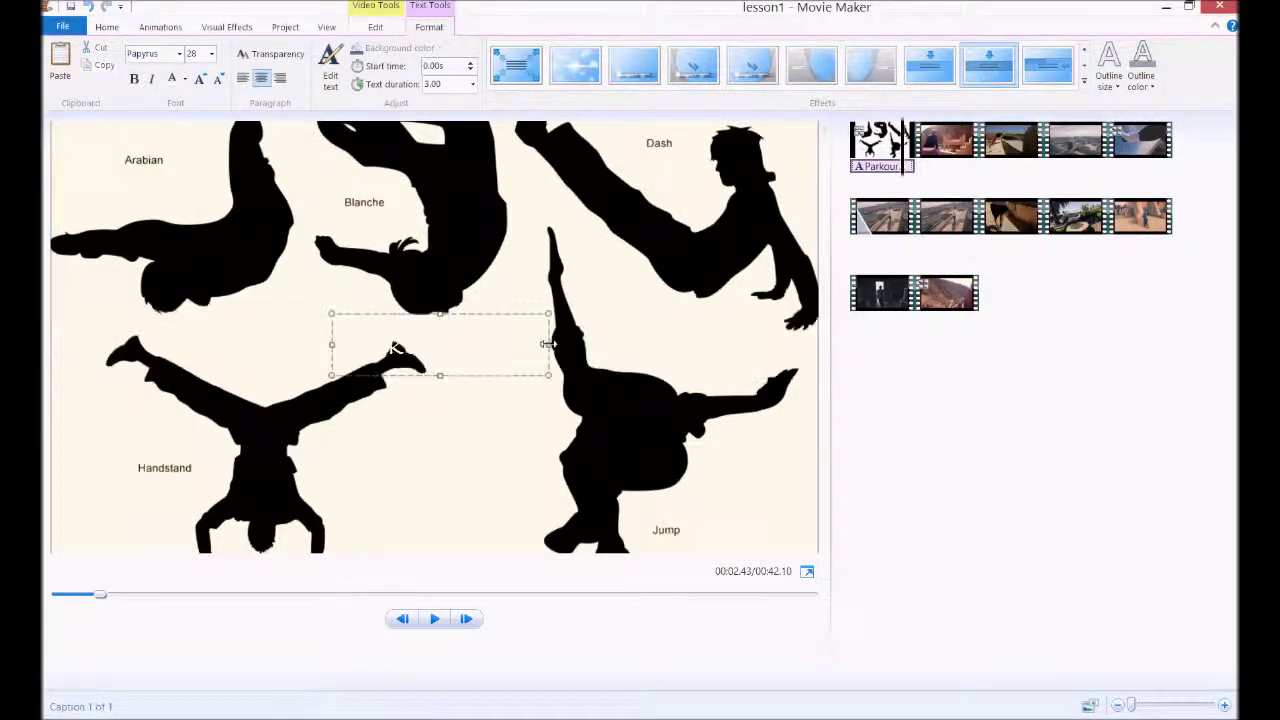
pyautogui.moveTo(547, 345); pyautogui.dragTo(336, 345)
pyautogui.click(1141, 75)
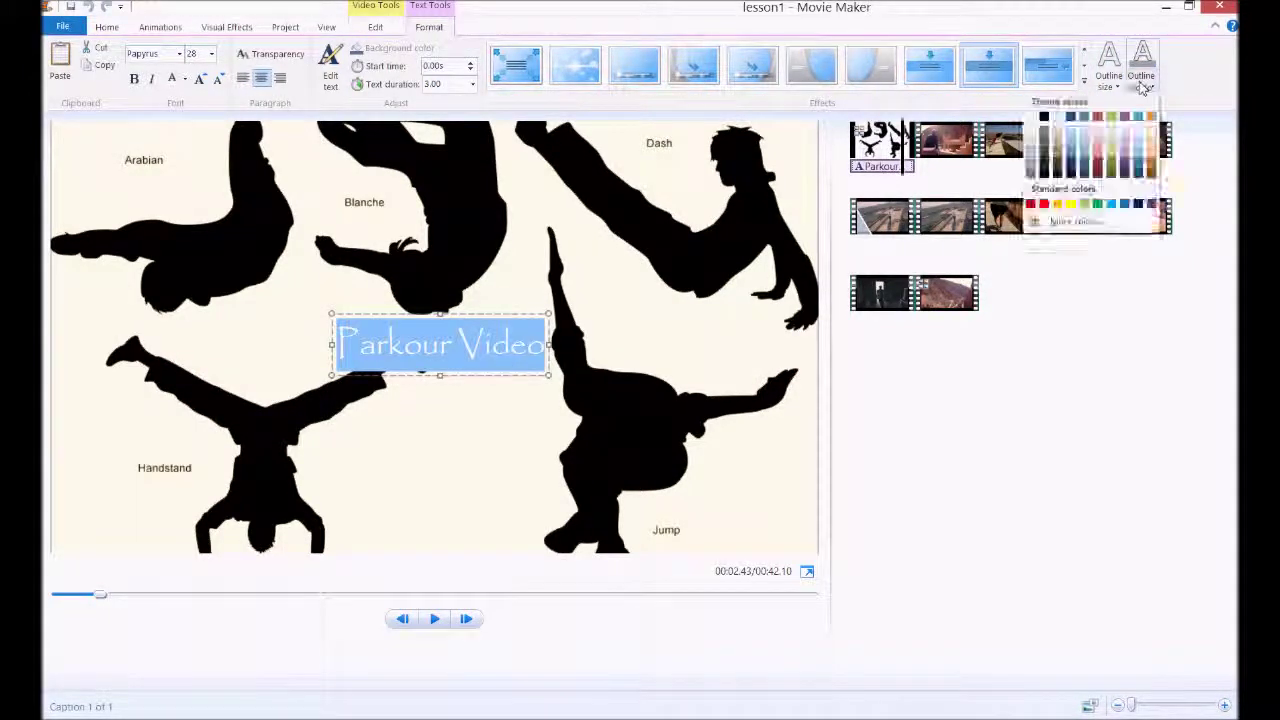
pyautogui.click(1045, 118)
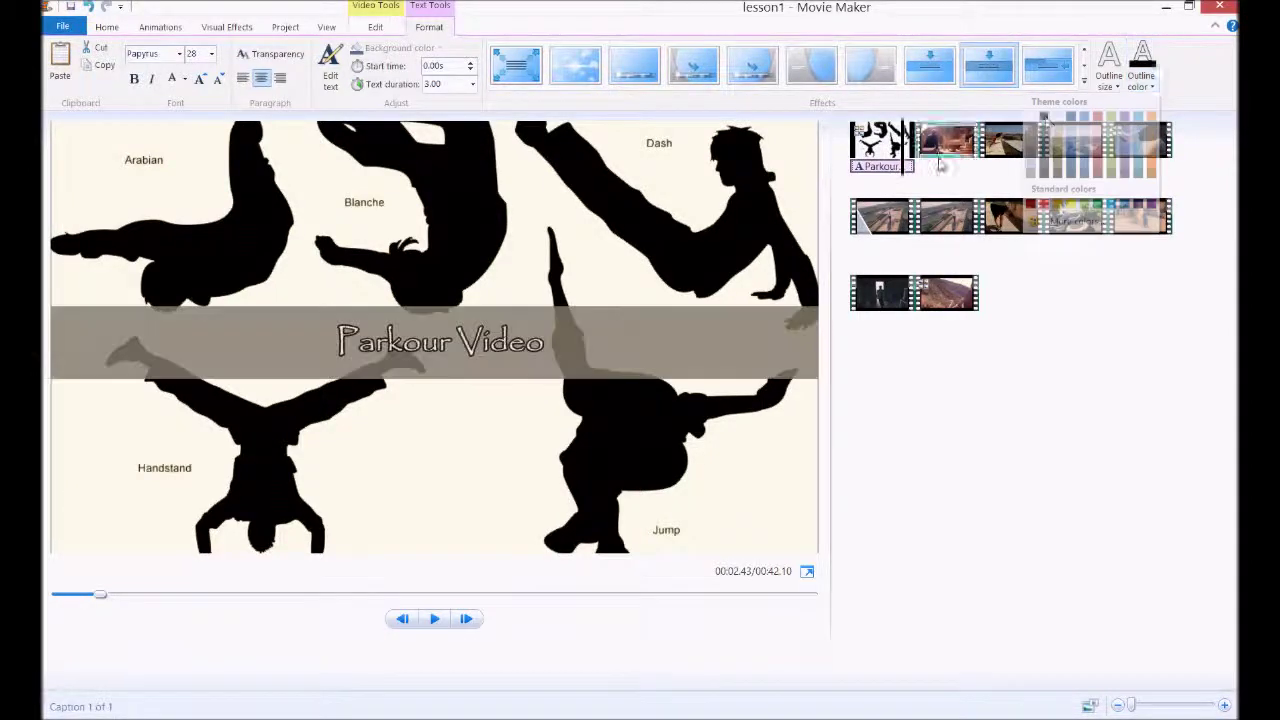
# Preview the outlined caption and reselect it on the first clip.
pyautogui.press('Delete')
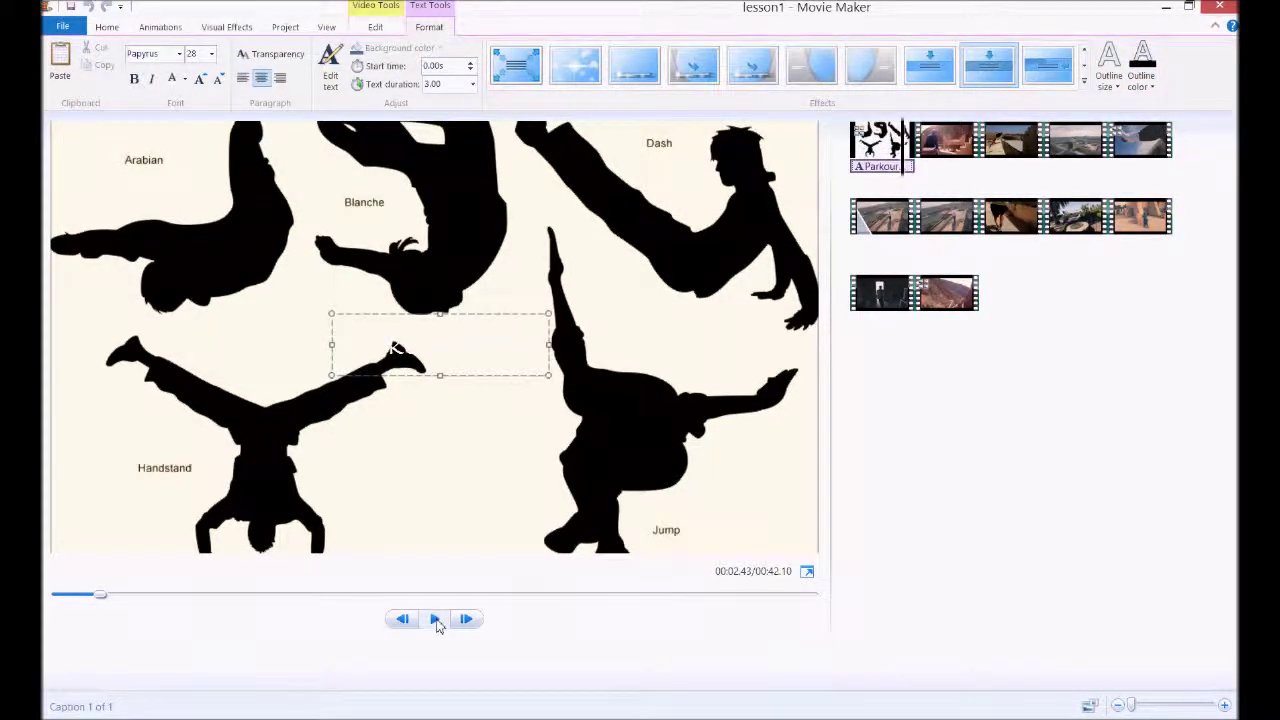
pyautogui.click(434, 619)
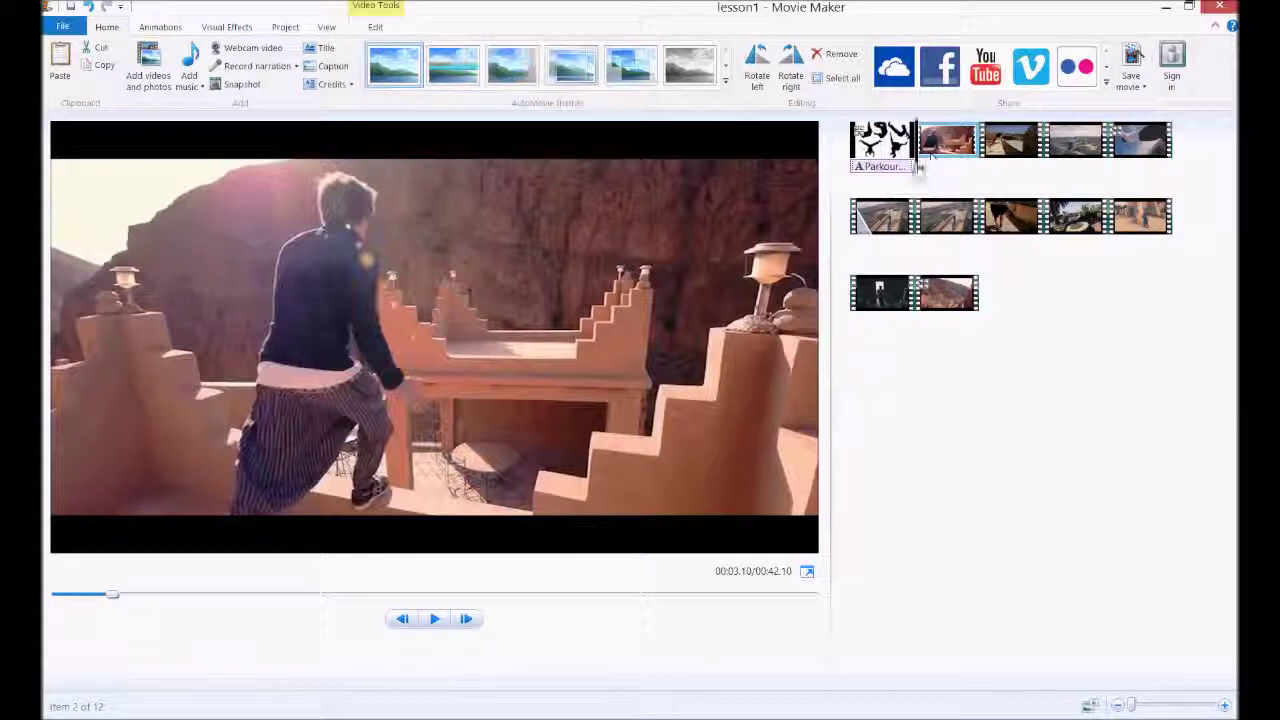
pyautogui.click(888, 164)
pyautogui.click(862, 166)
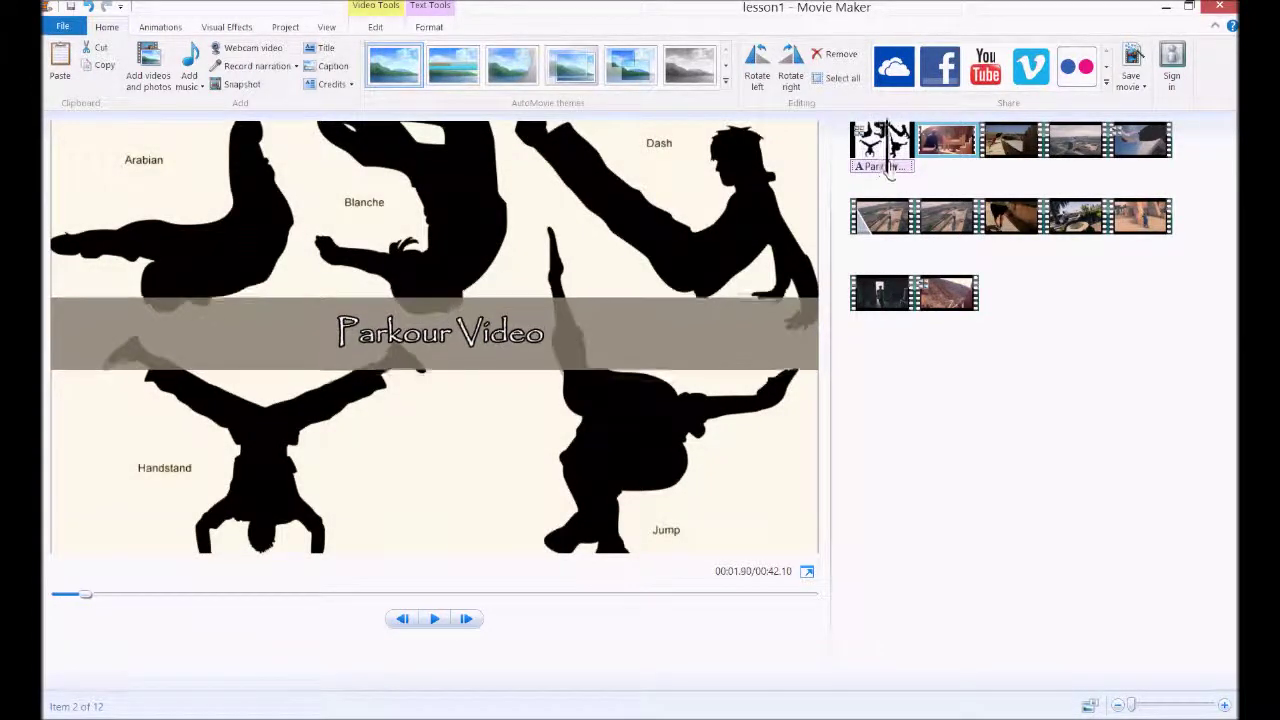
pyautogui.click(884, 145)
# Grow the Parkour Video text to size 36, widen its box on both sides, and preview.
pyautogui.click(545, 348)
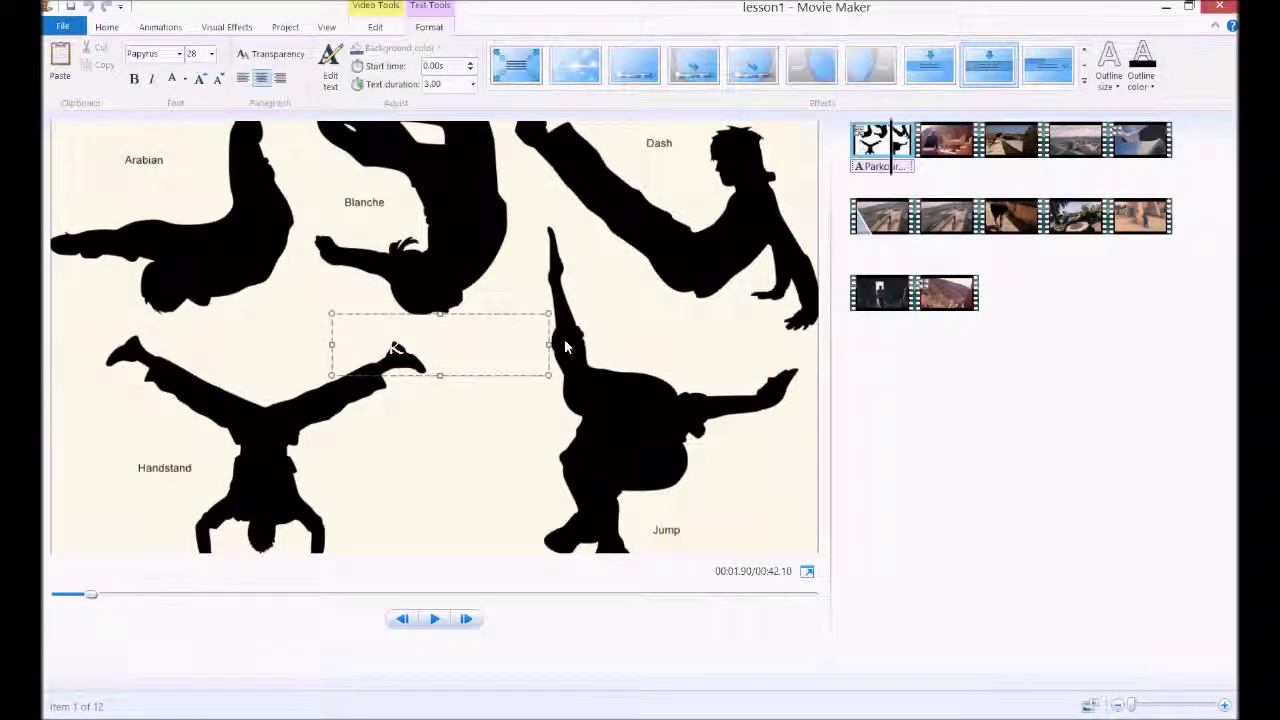
pyautogui.click(504, 344)
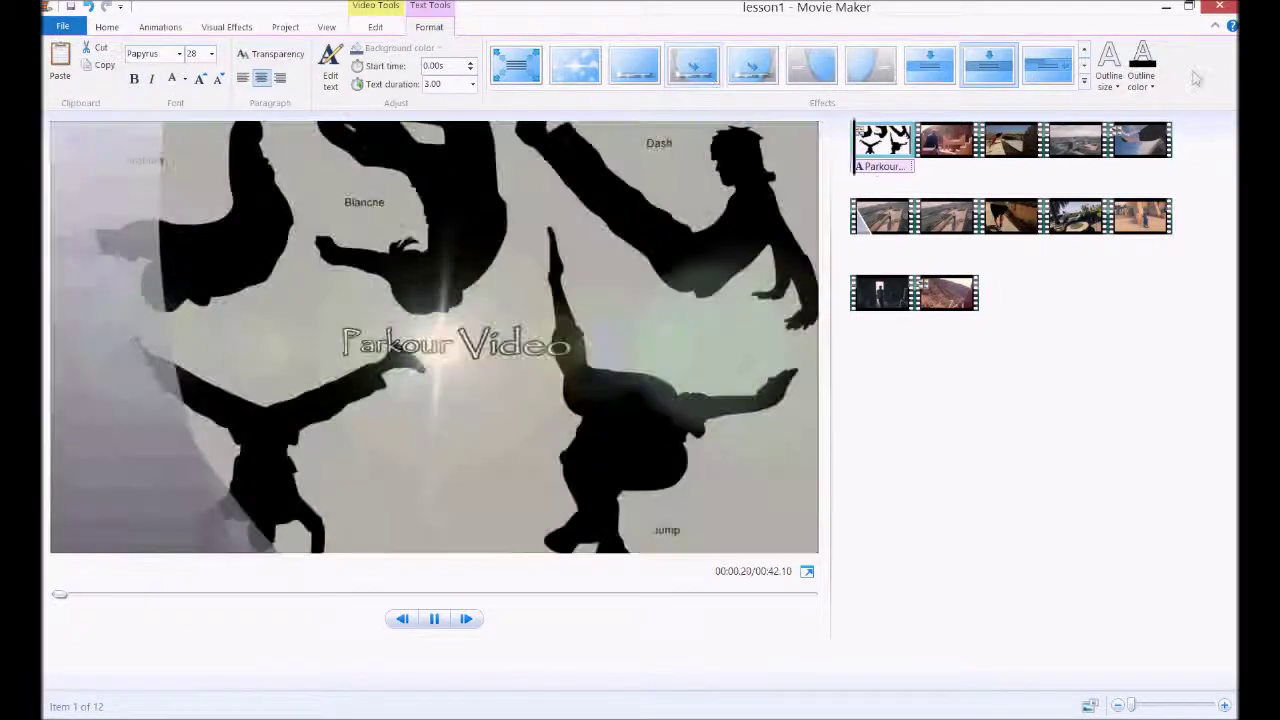
pyautogui.click(447, 348)
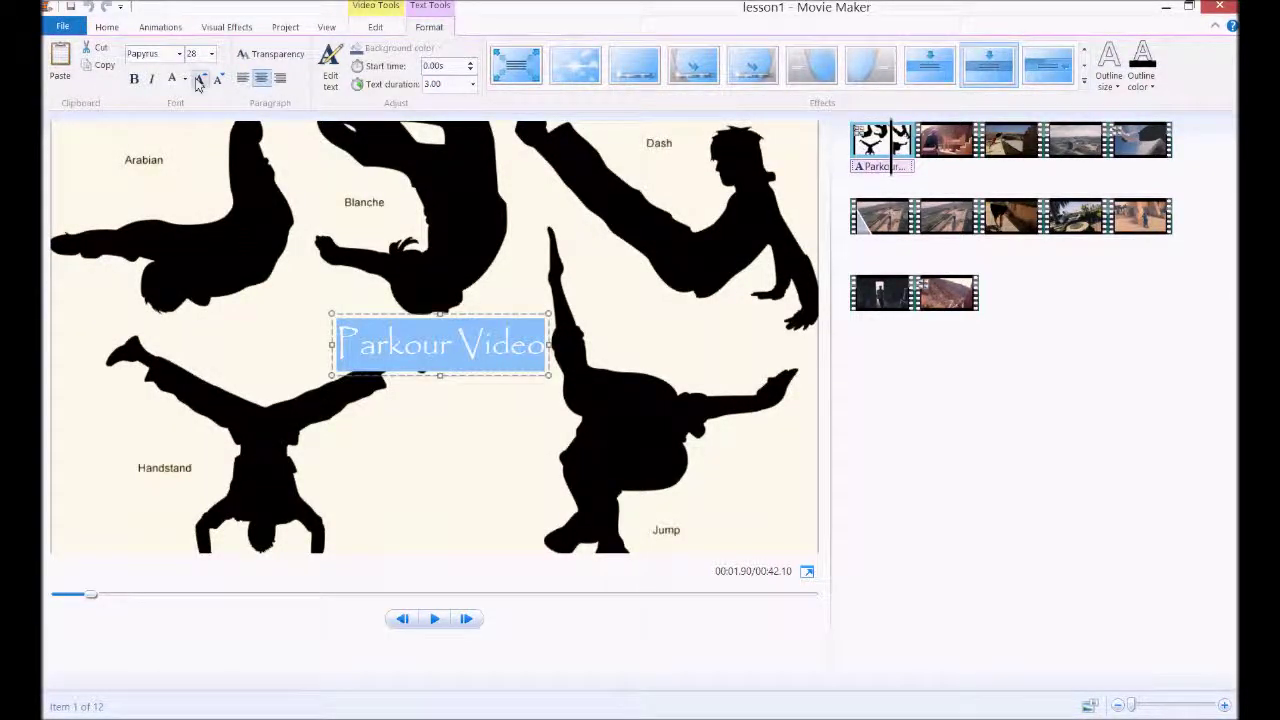
pyautogui.click(199, 80)
pyautogui.moveTo(334, 386); pyautogui.dragTo(264, 386)
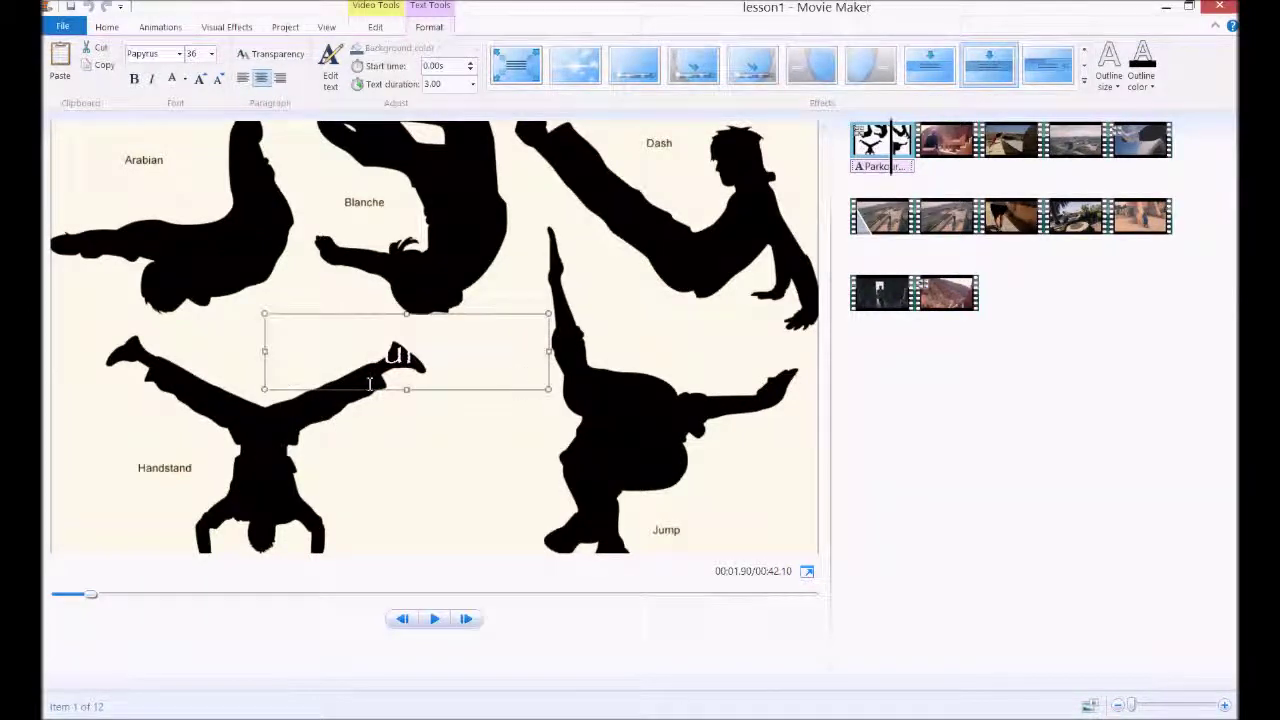
pyautogui.moveTo(549, 351); pyautogui.dragTo(590, 352)
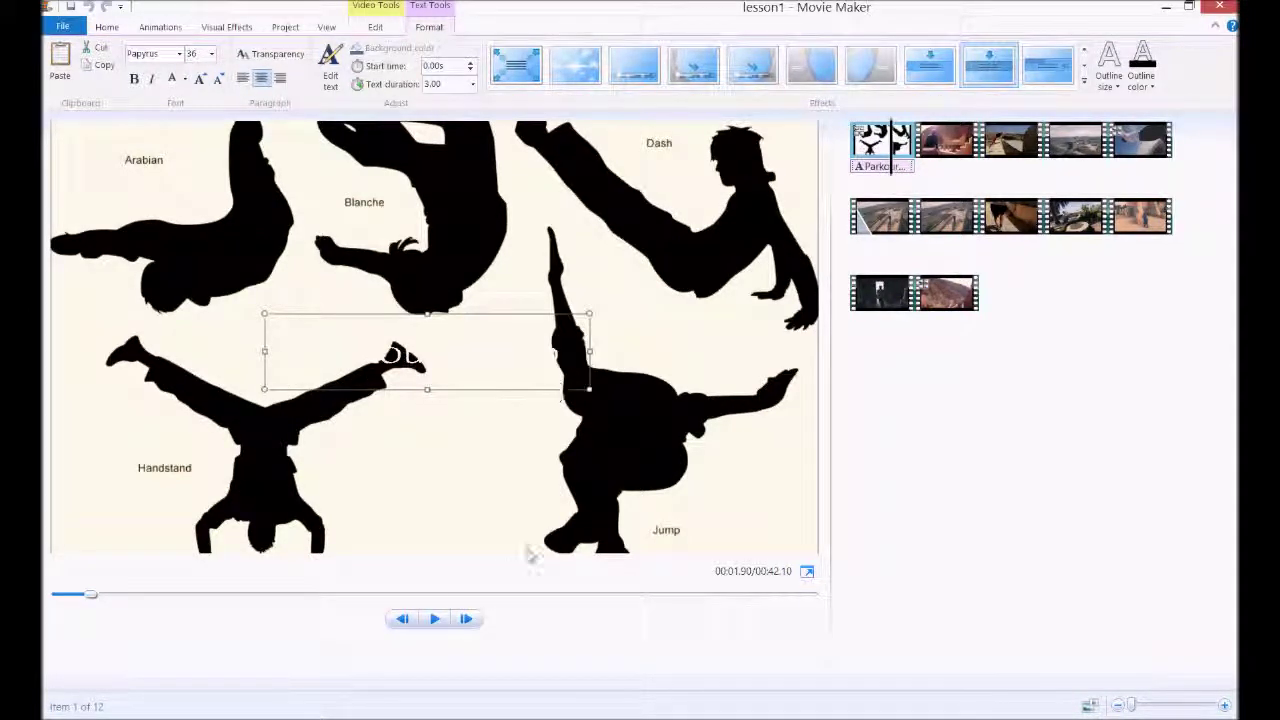
pyautogui.click(435, 620)
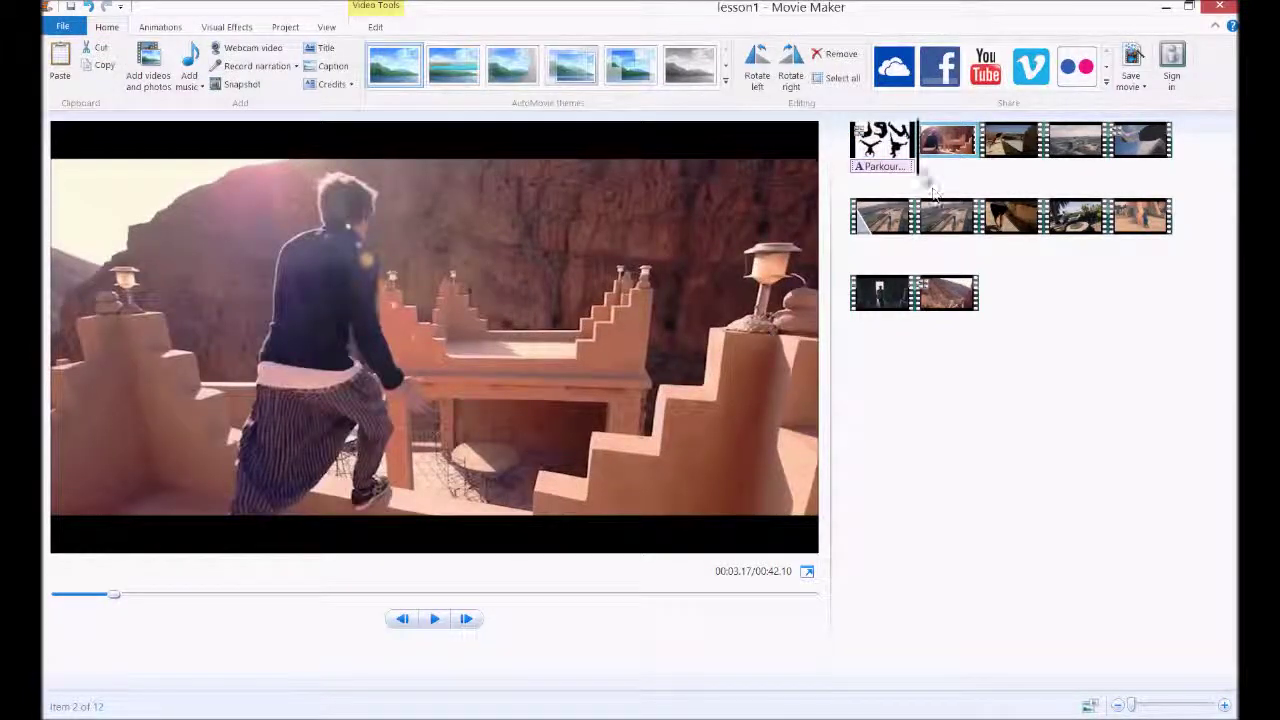
pyautogui.click(905, 168)
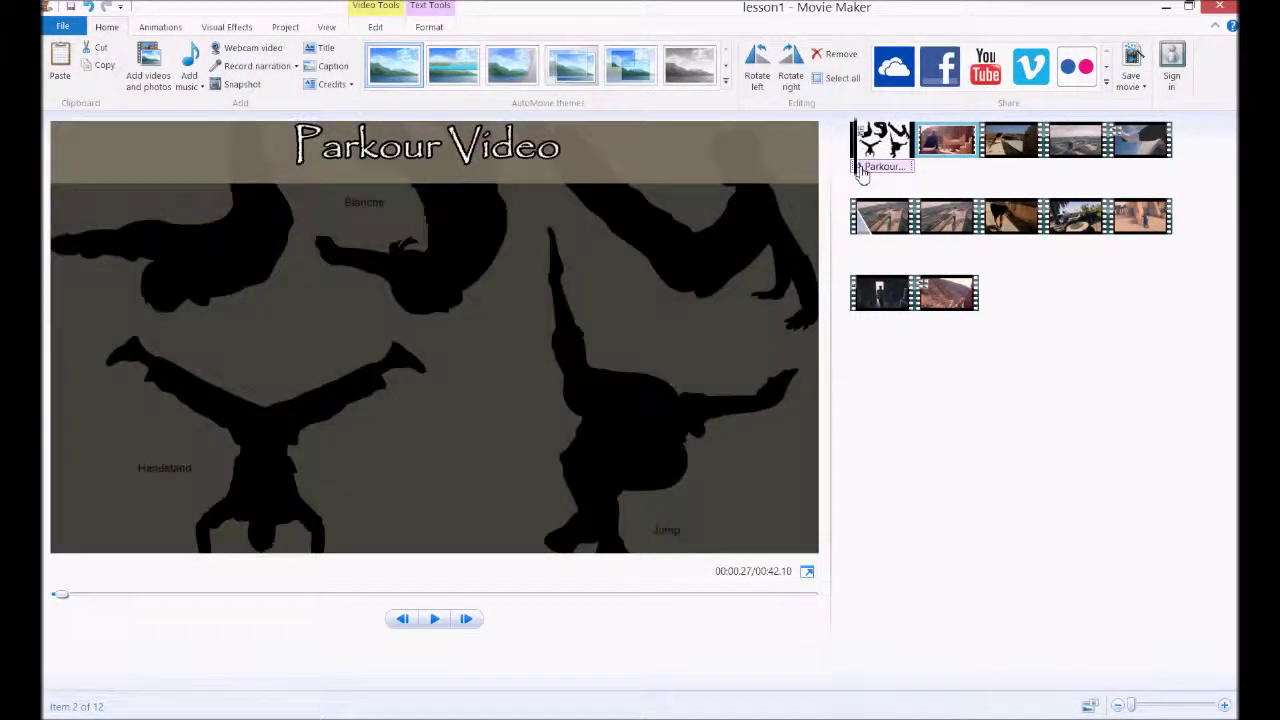
# Select the last clip and add a credits slide after it.
pyautogui.click(929, 175)
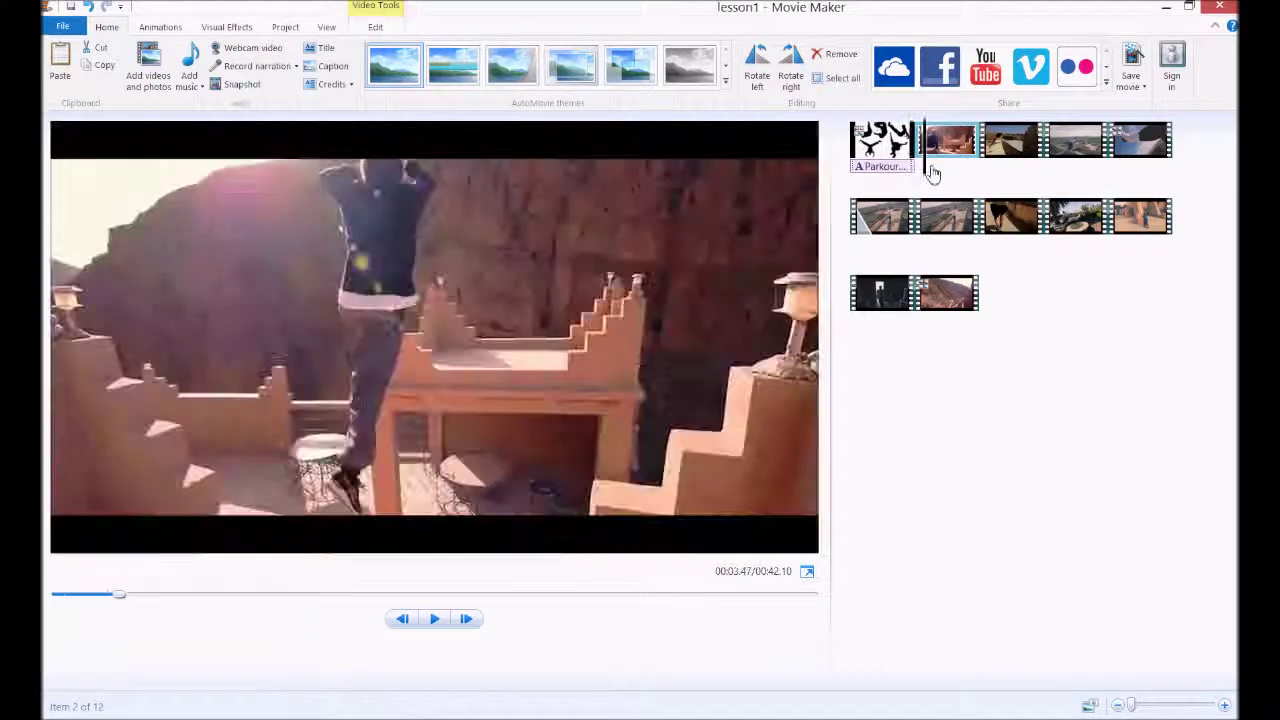
pyautogui.click(962, 295)
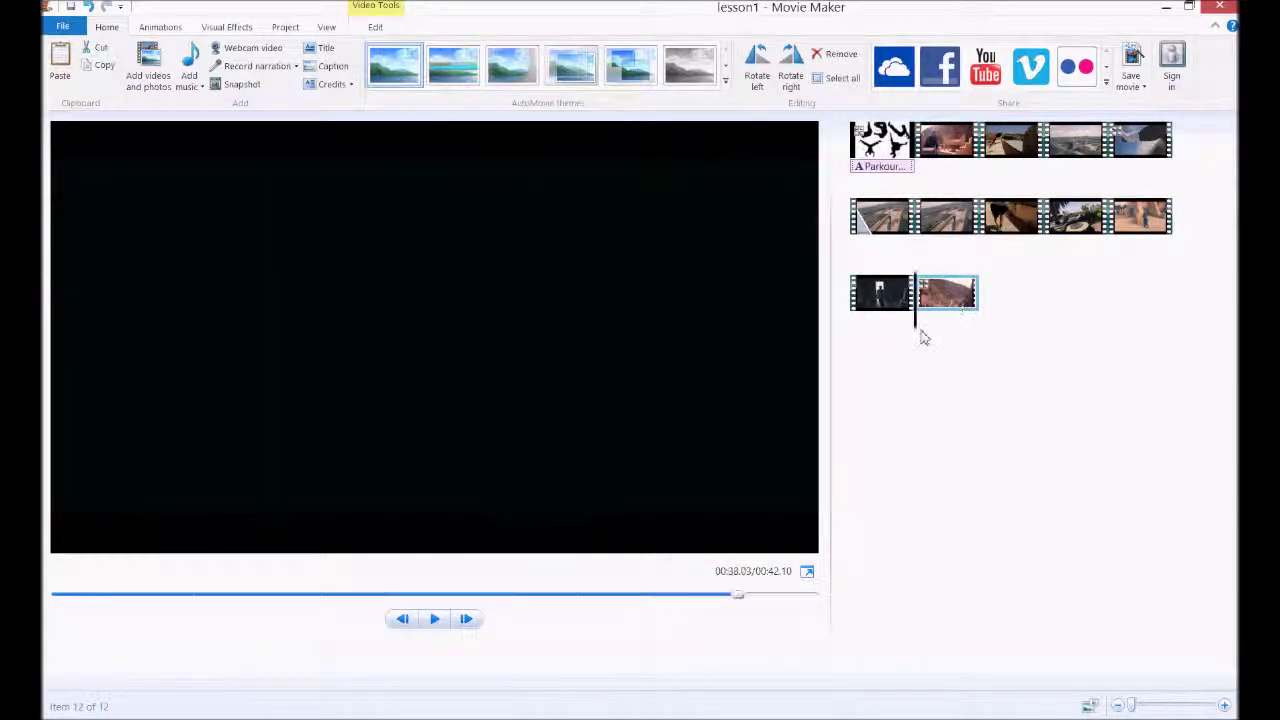
pyautogui.moveTo(921, 333); pyautogui.dragTo(969, 323)
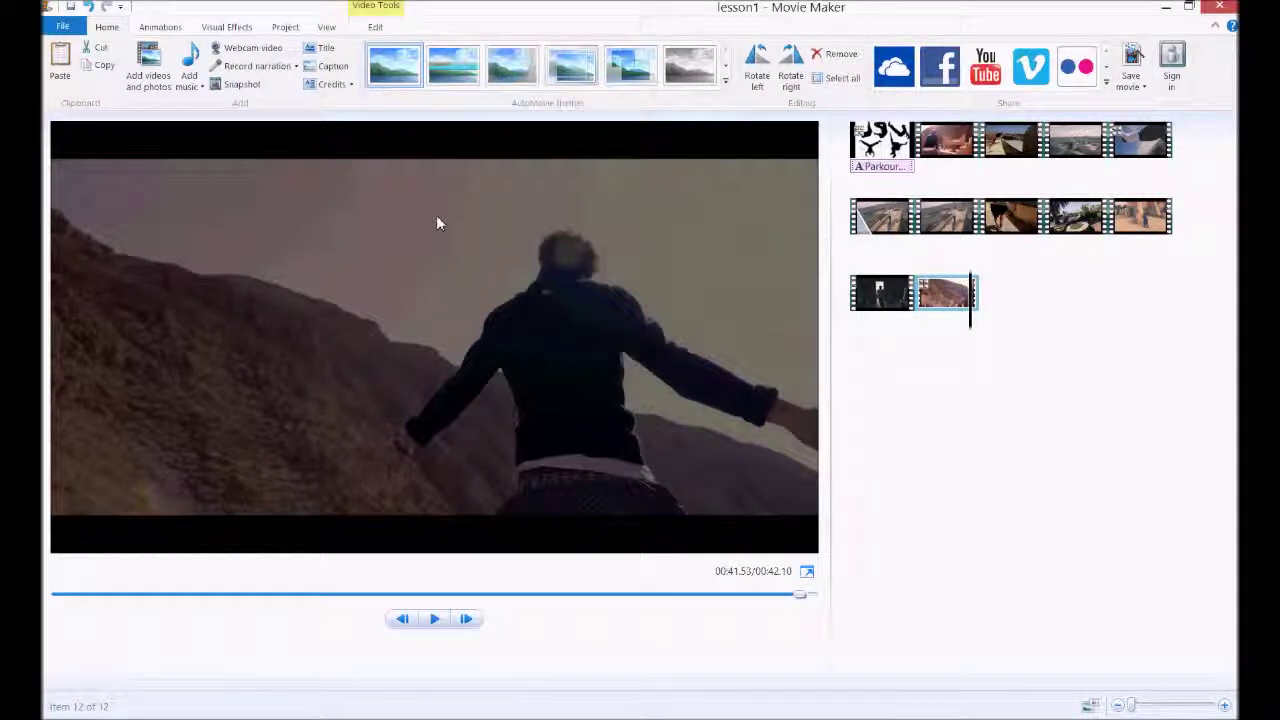
pyautogui.click(326, 85)
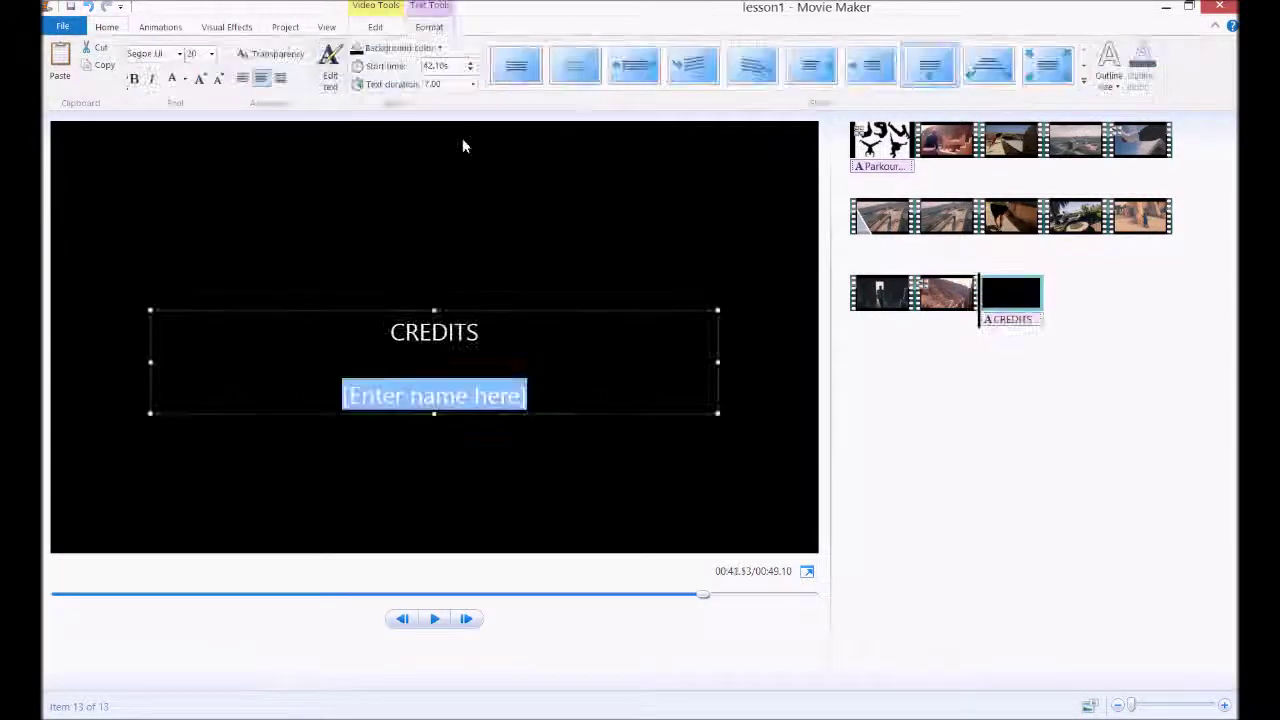
# Replace the credits text with 'Made by:' and the creator's name, removing the placeholder, then preview.
pyautogui.doubleClick(443, 335)
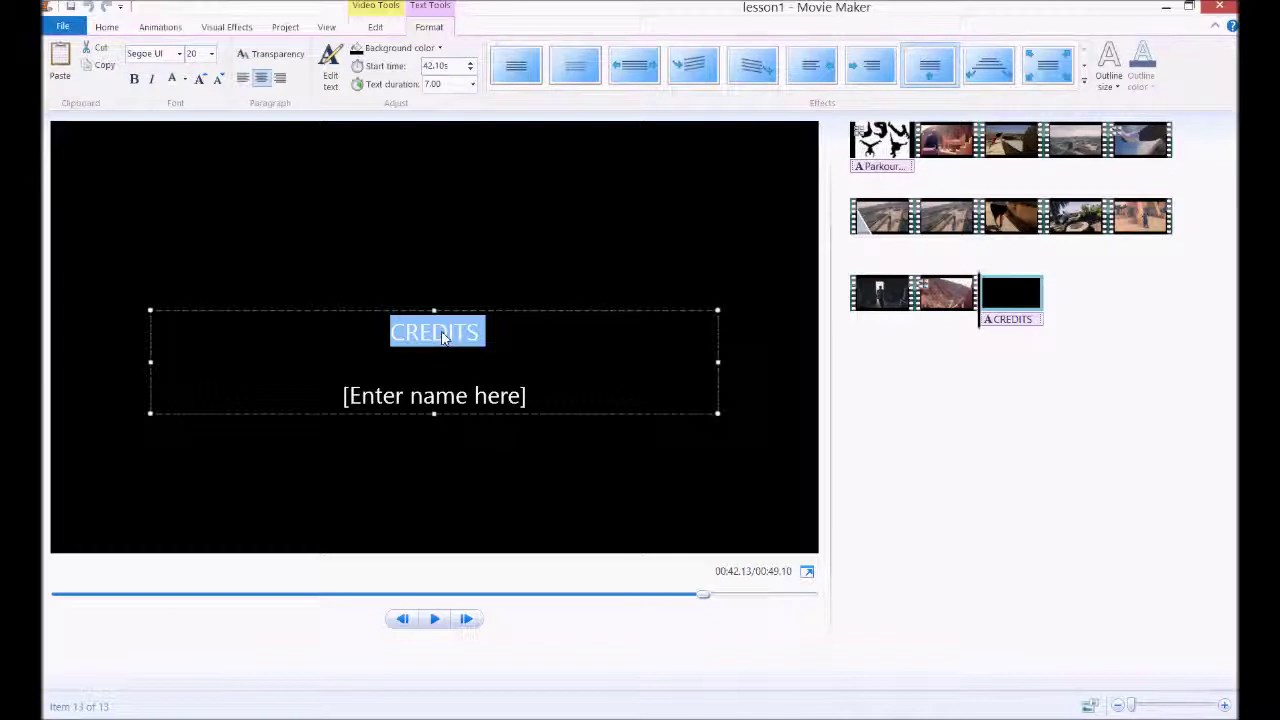
pyautogui.write('Made')
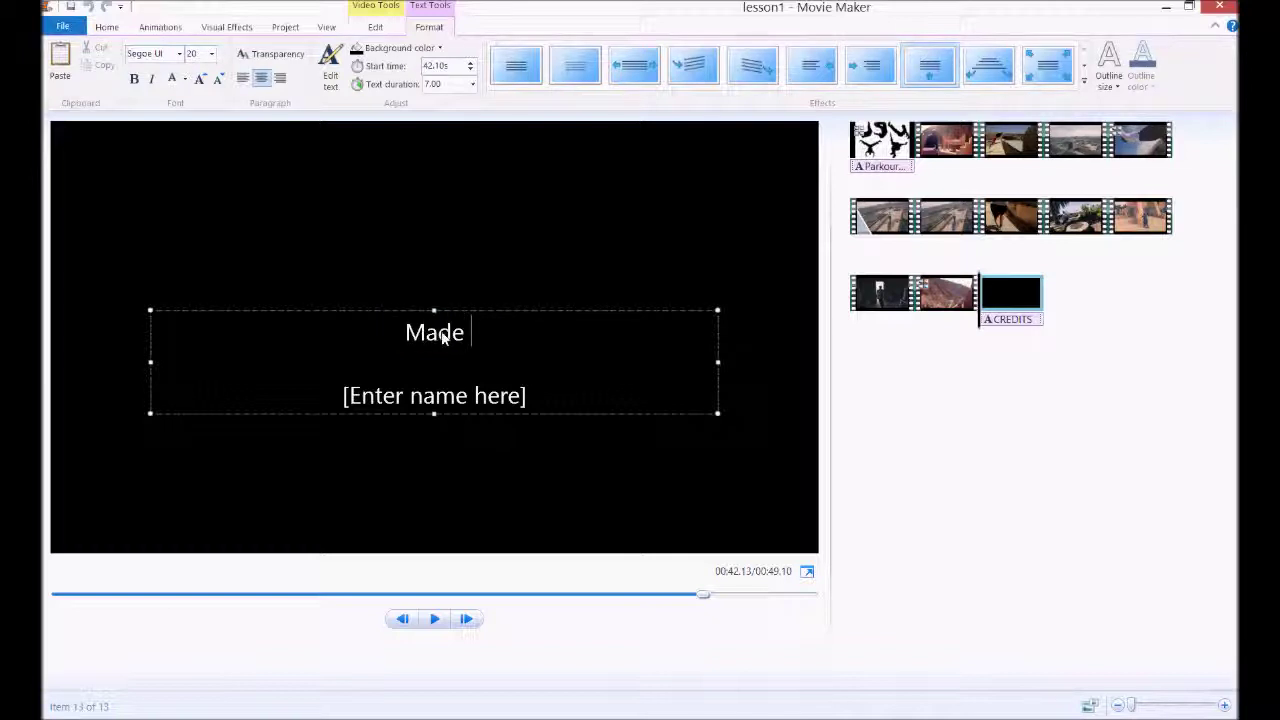
pyautogui.write(' by:')
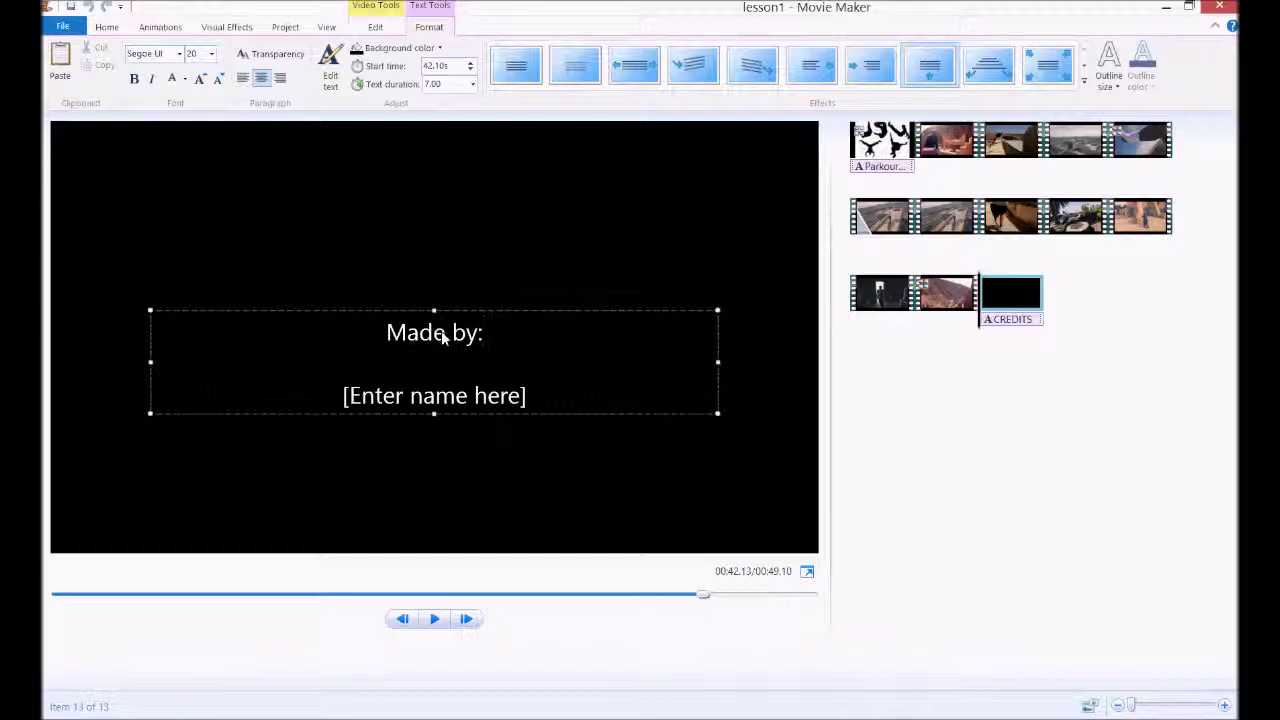
pyautogui.press('Return')
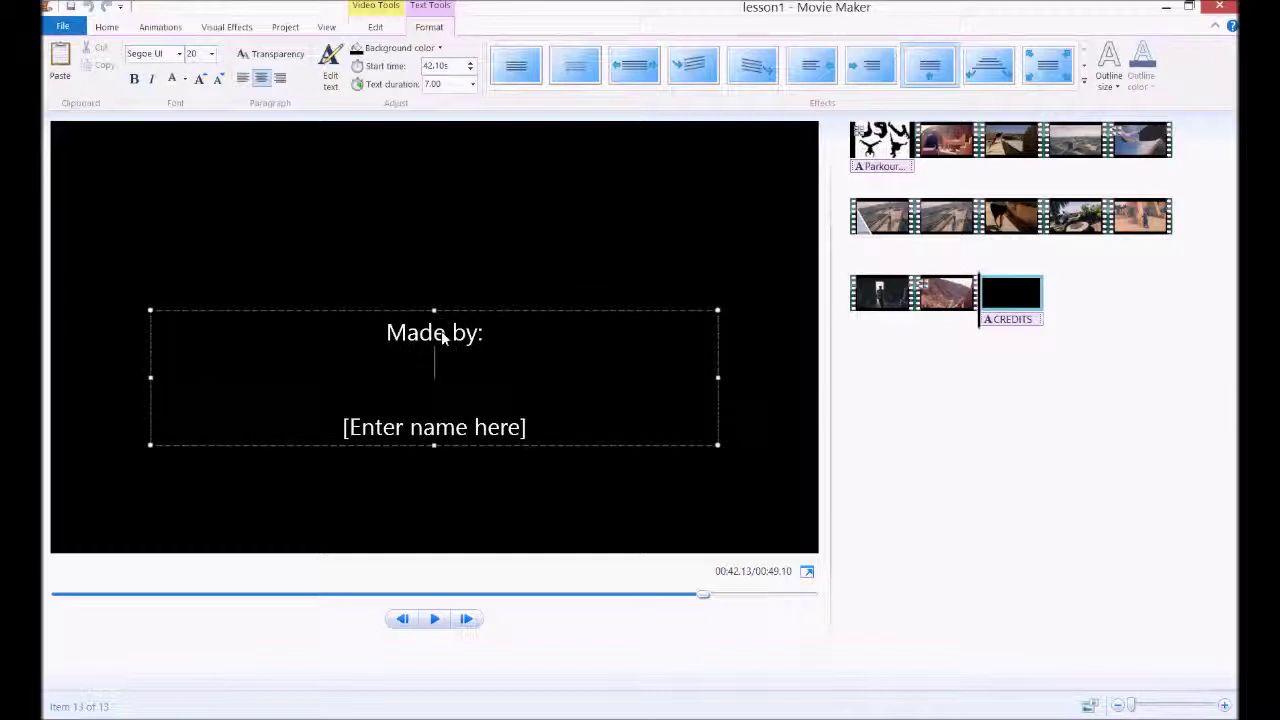
pyautogui.write('Bob')
pyautogui.moveTo(551, 429); pyautogui.dragTo(326, 443)
pyautogui.press('BackSpace')
pyautogui.press('BackSpace')
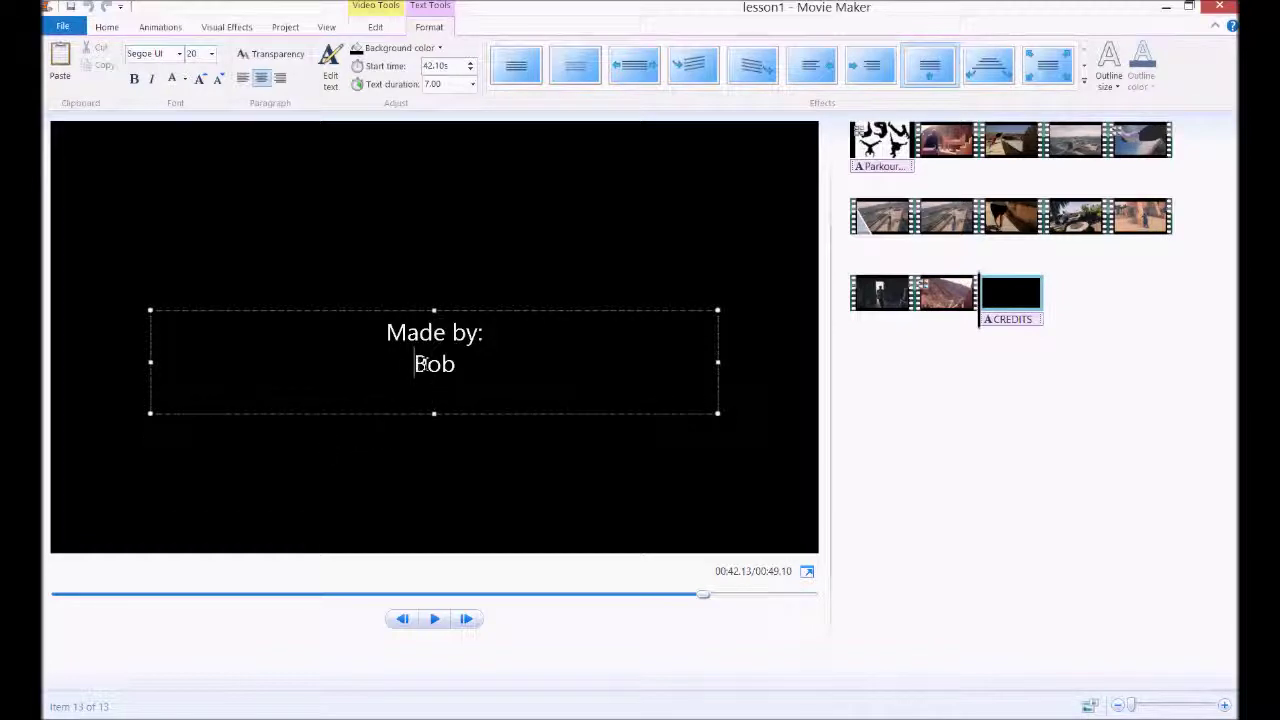
pyautogui.press('Return')
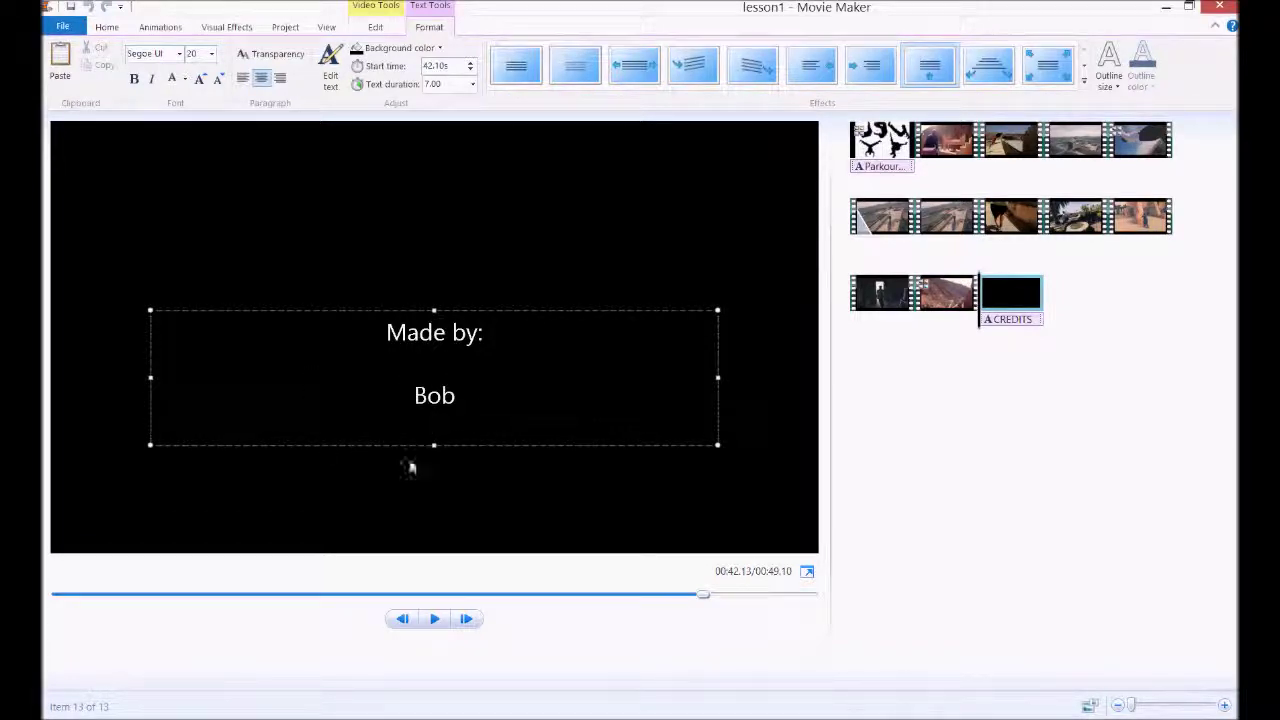
pyautogui.click(441, 621)
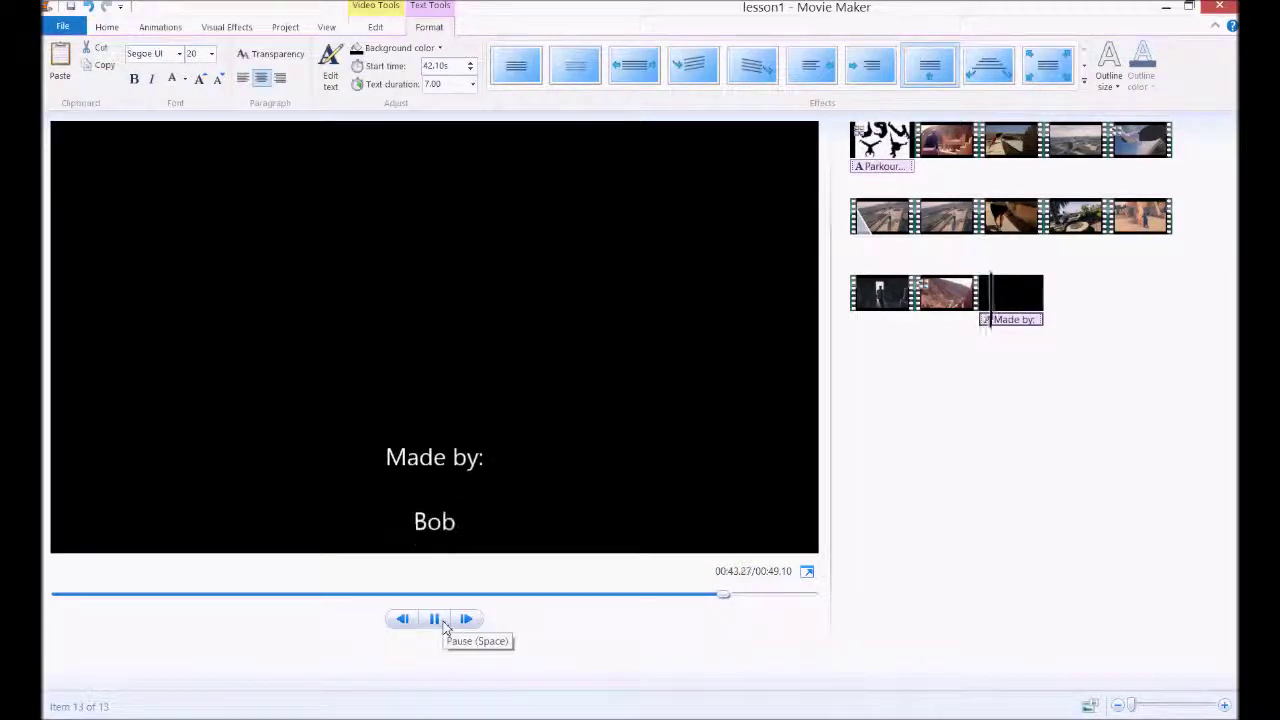
pyautogui.click(449, 621)
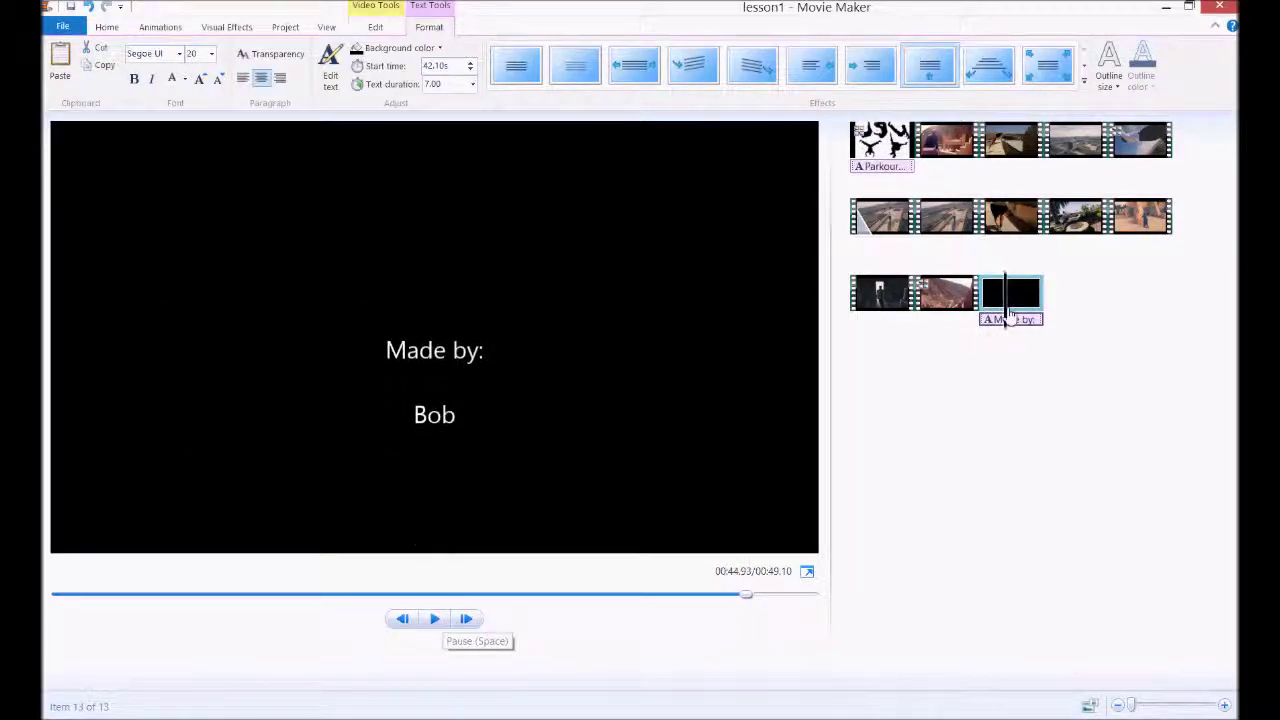
pyautogui.click(421, 355)
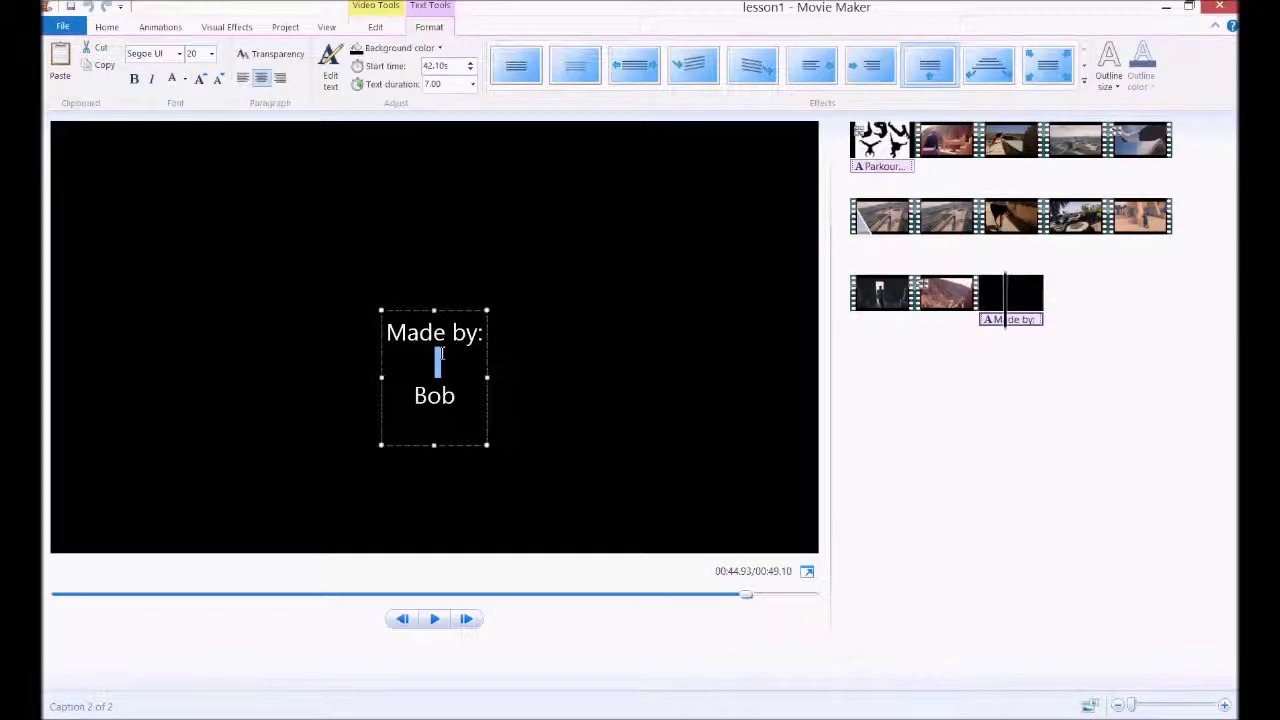
# Set all the credits text to Papyrus, adjust its text box, and preview the scroll.
pyautogui.hotkey('ctrl', 'a')
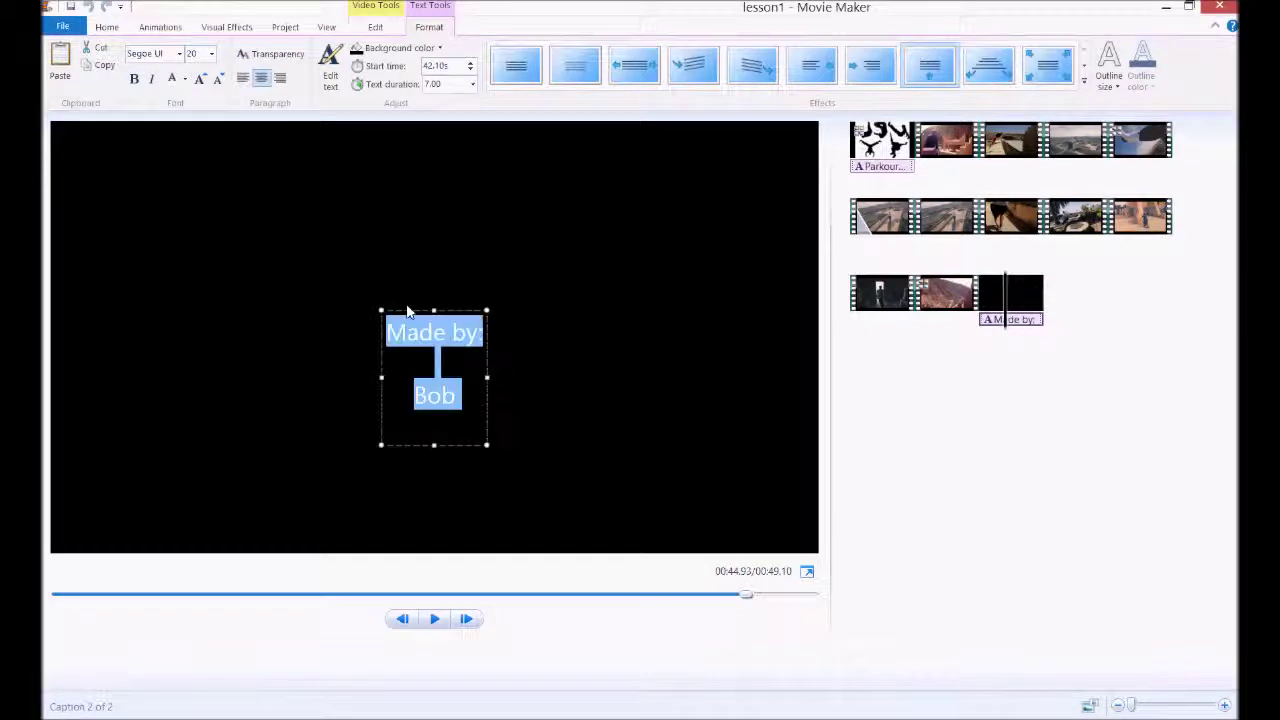
pyautogui.click(185, 81)
pyautogui.click(180, 55)
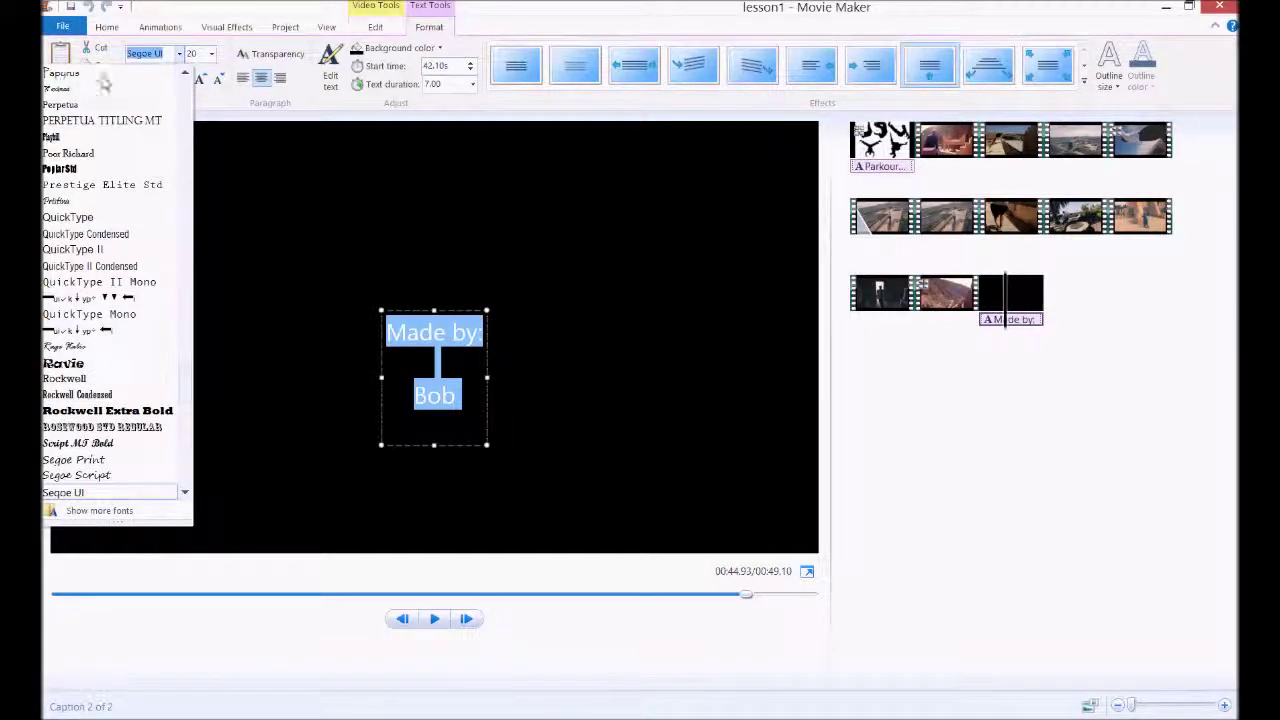
pyautogui.click(100, 76)
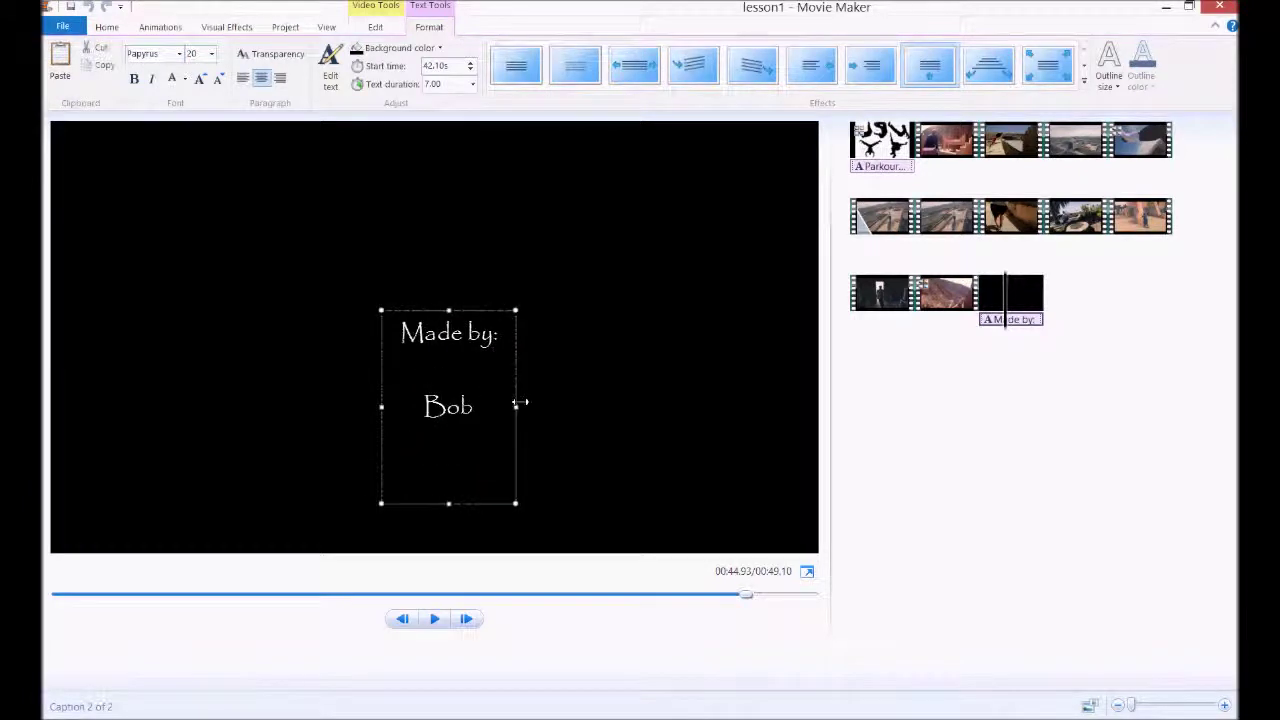
pyautogui.moveTo(516, 403); pyautogui.dragTo(541, 397)
pyautogui.moveTo(510, 315); pyautogui.dragTo(471, 306)
pyautogui.click(968, 467)
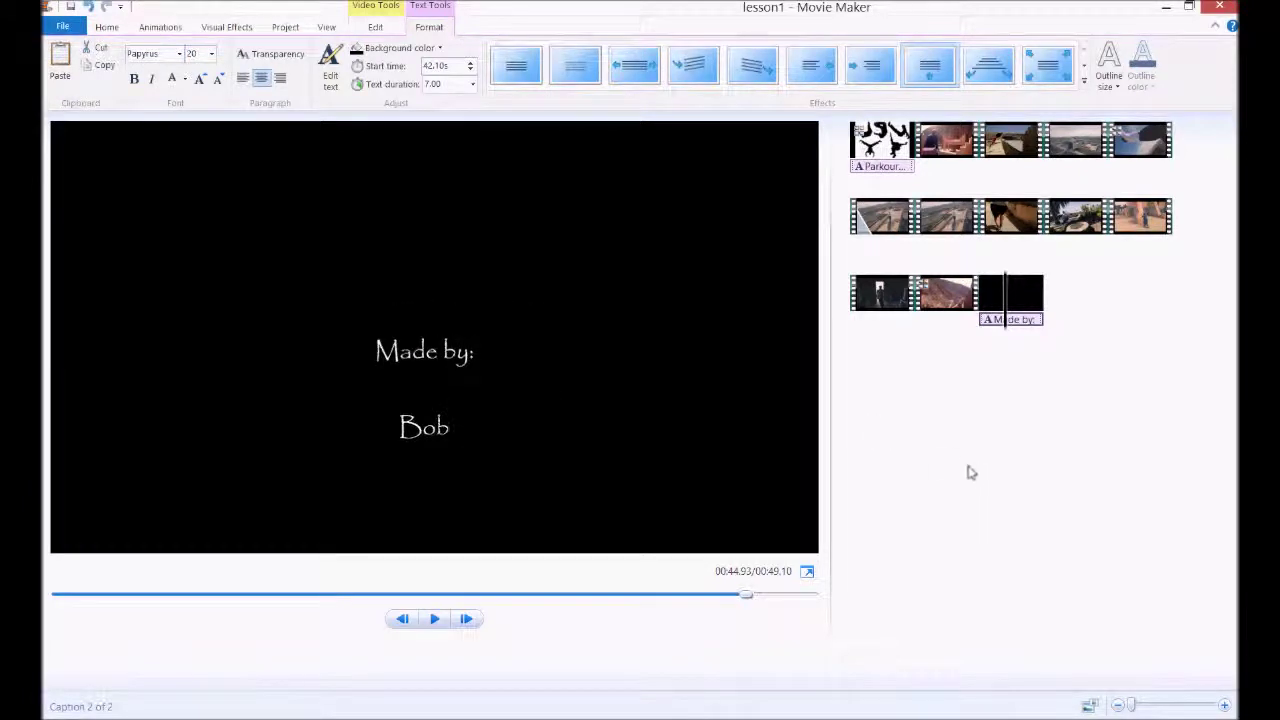
pyautogui.click(441, 619)
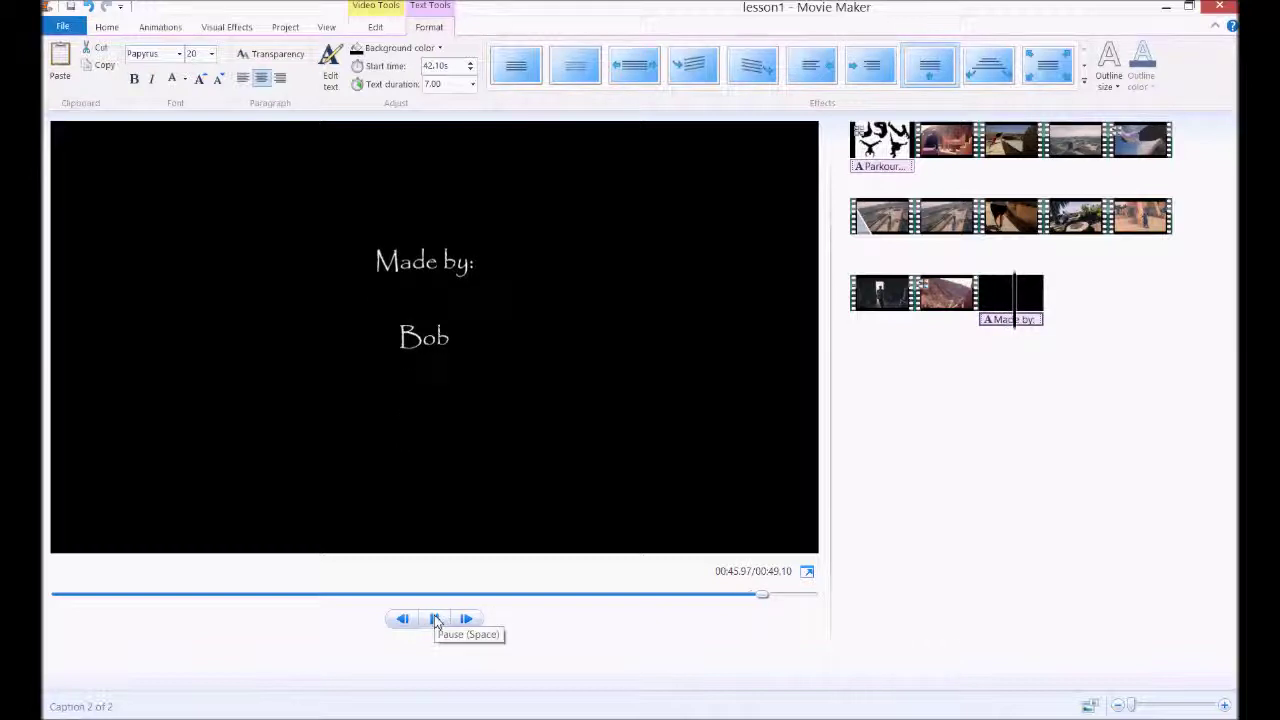
pyautogui.click(436, 619)
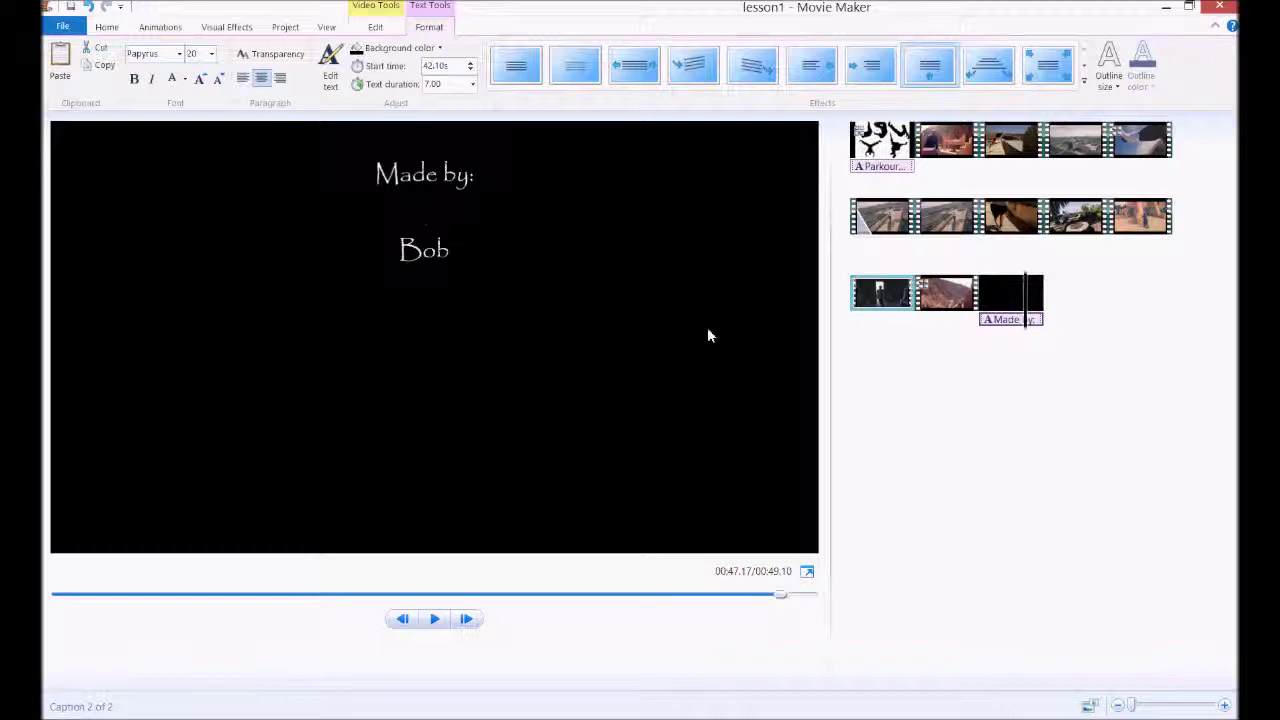
# Set the credits text duration to 4.00 seconds and preview the movie's ending.
pyautogui.click(475, 88)
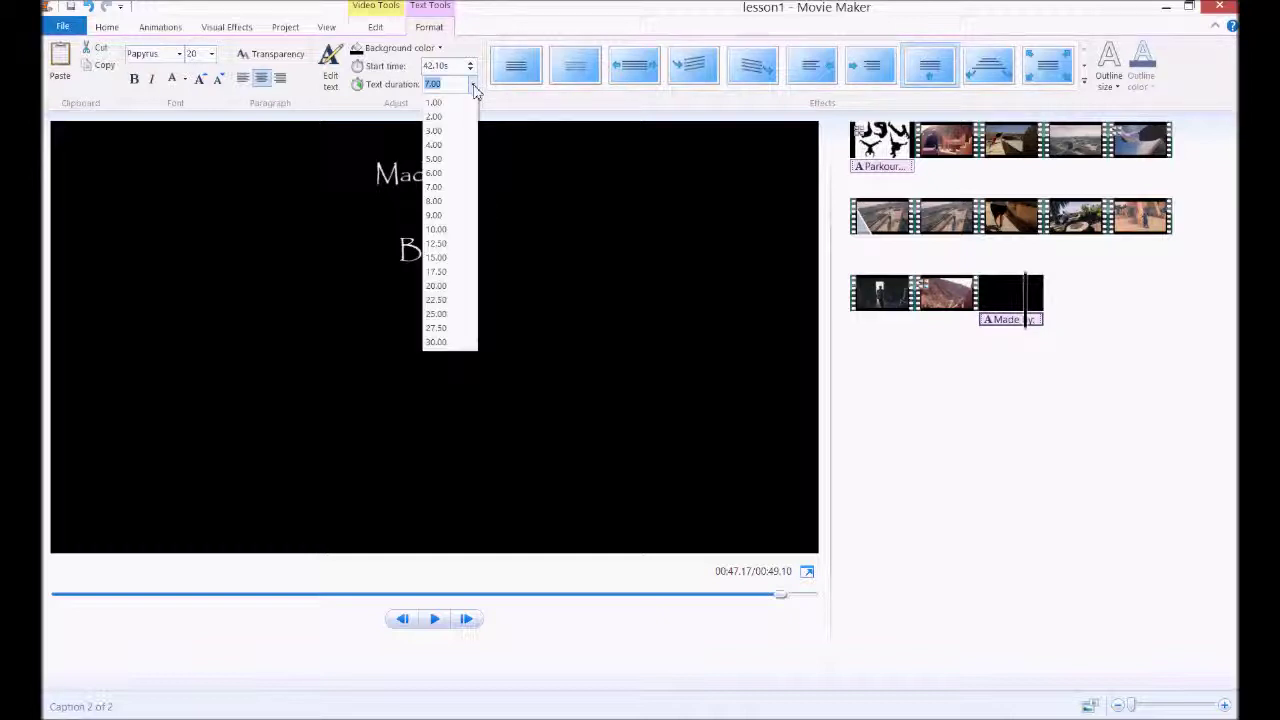
pyautogui.click(451, 147)
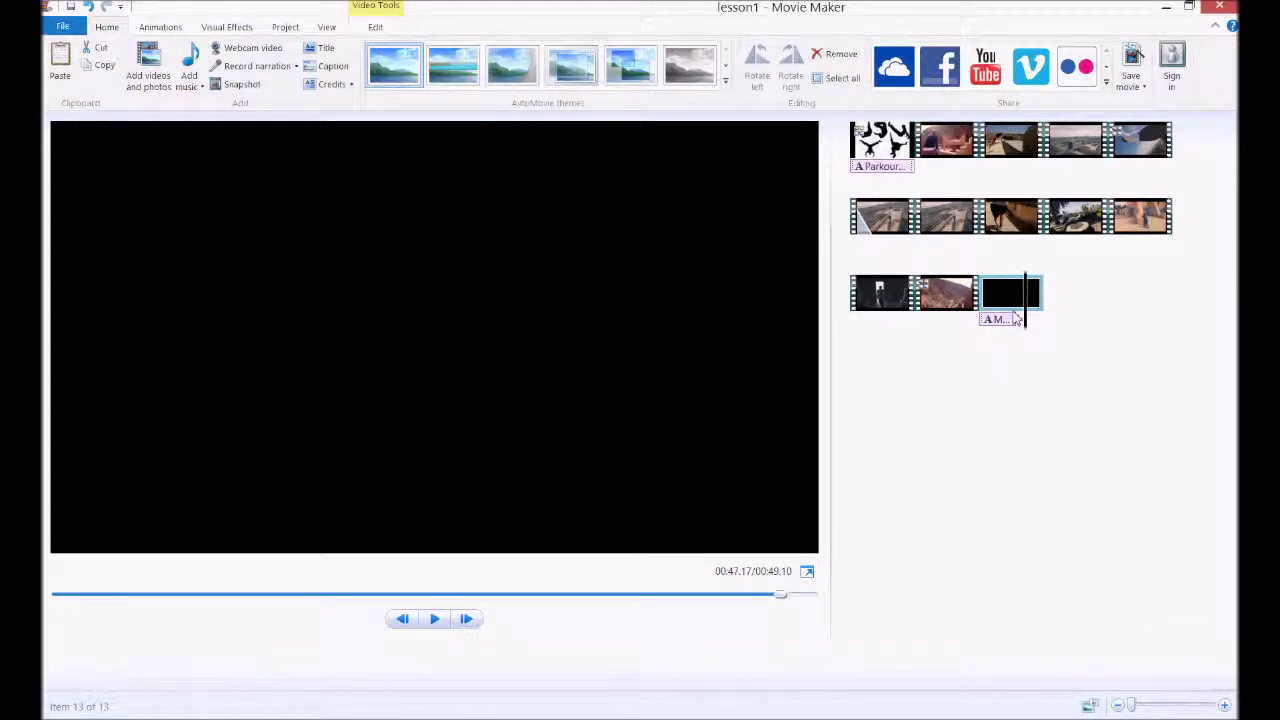
pyautogui.moveTo(1028, 320); pyautogui.dragTo(980, 332)
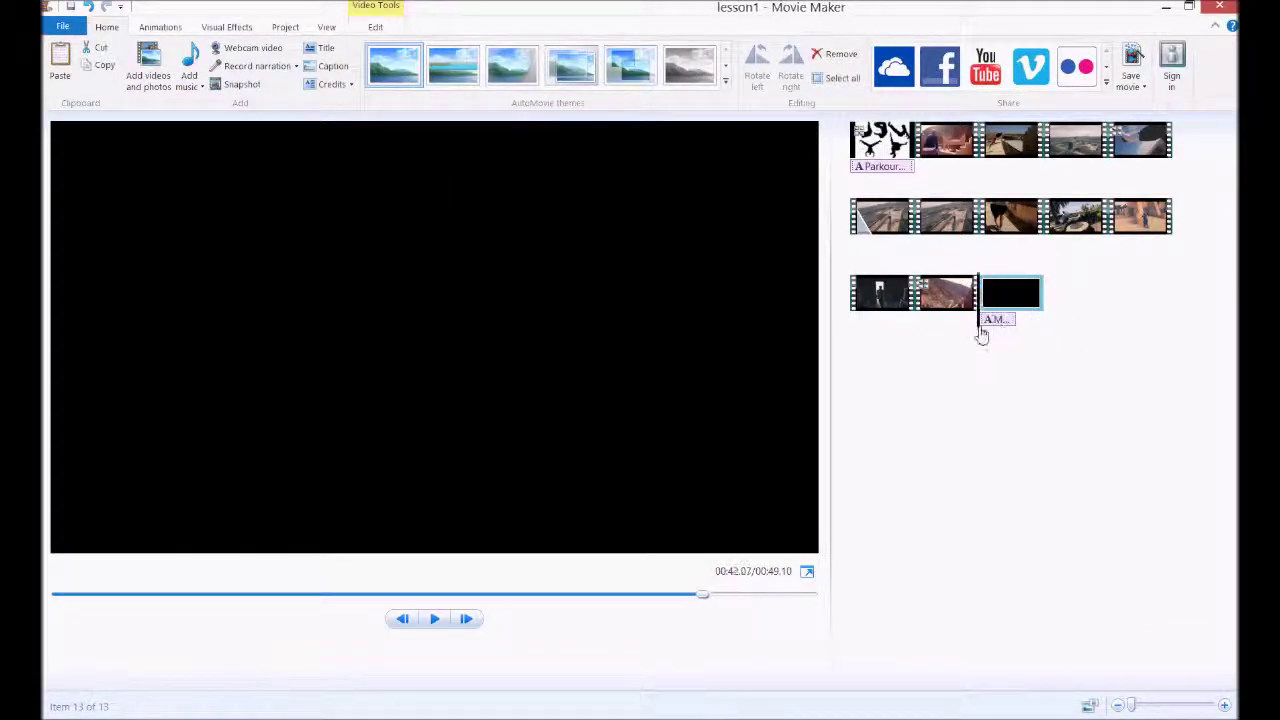
pyautogui.click(435, 619)
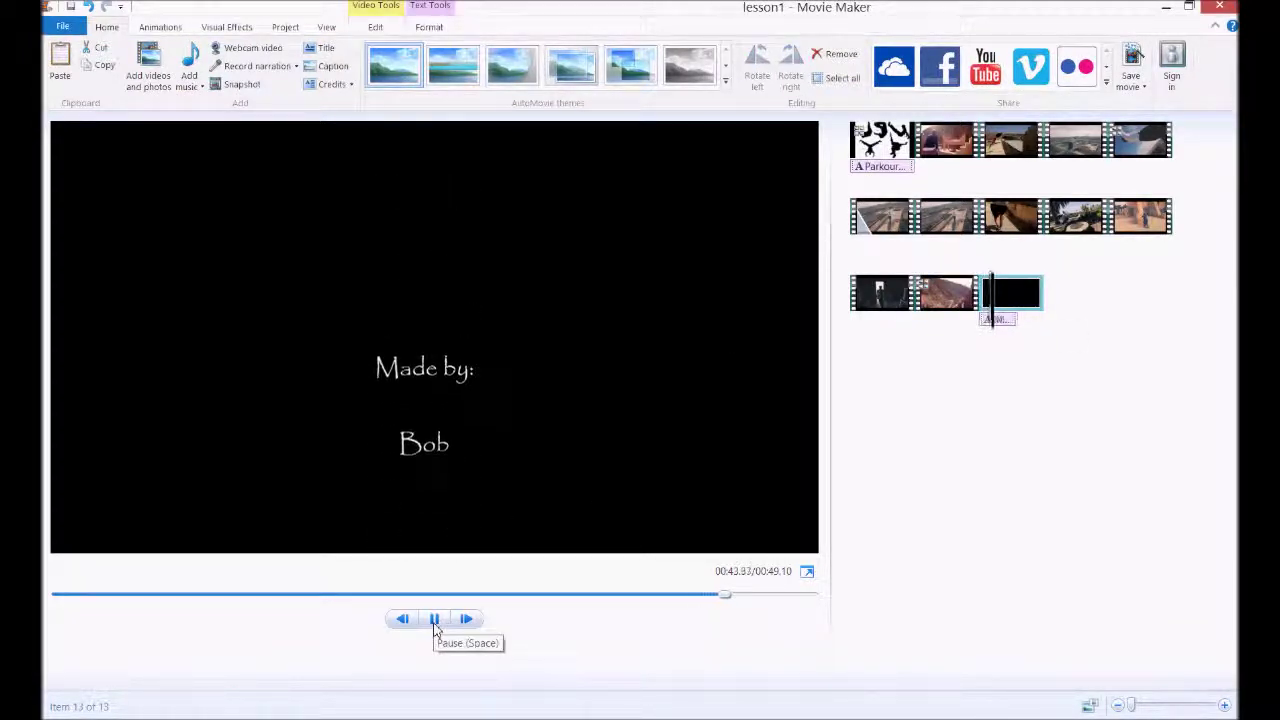
pyautogui.click(435, 619)
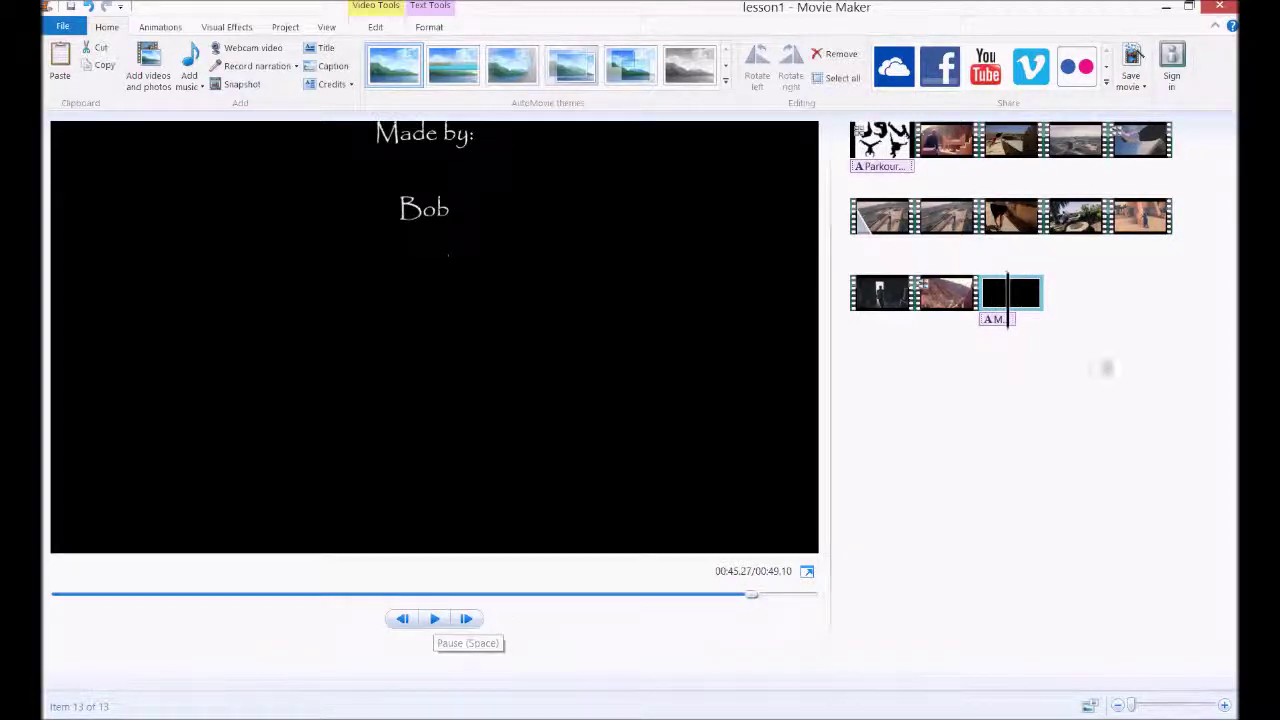
pyautogui.moveTo(1015, 322); pyautogui.dragTo(1031, 316)
pyautogui.click(1008, 298)
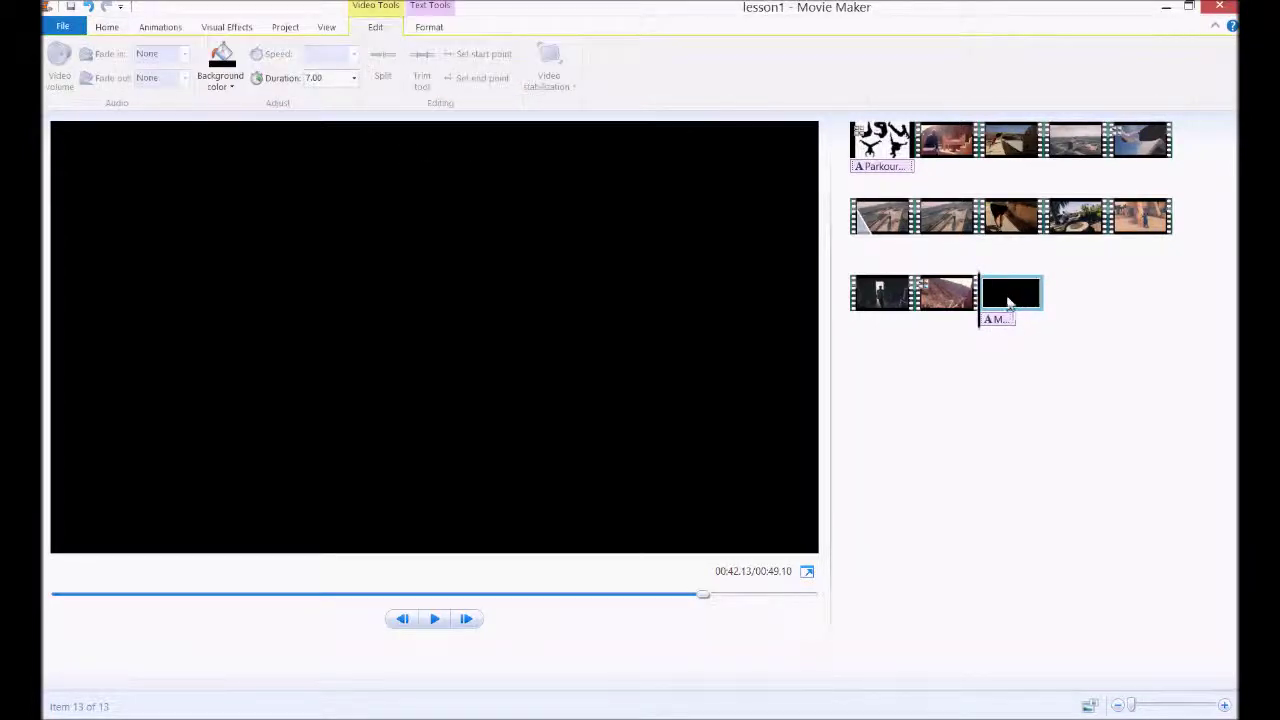
# Set the credits slide duration to 4.00 seconds and try tan, then olive backgrounds.
pyautogui.click(354, 79)
pyautogui.click(319, 139)
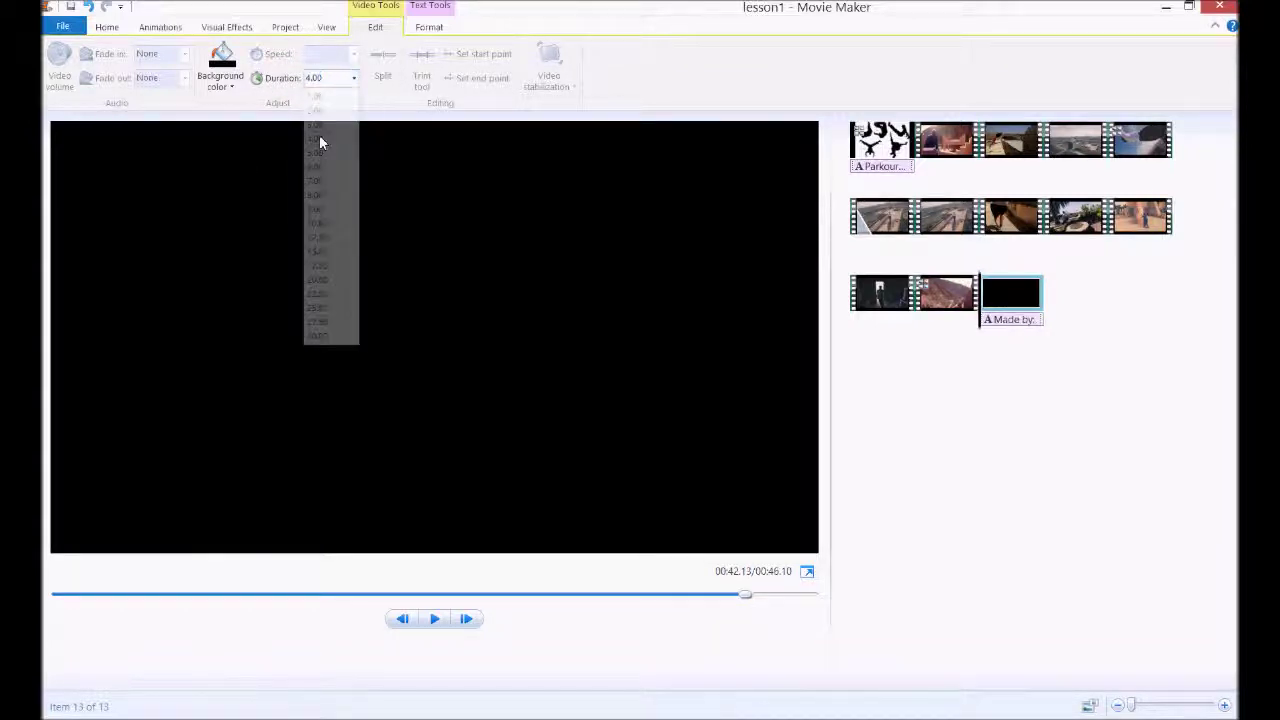
pyautogui.click(226, 87)
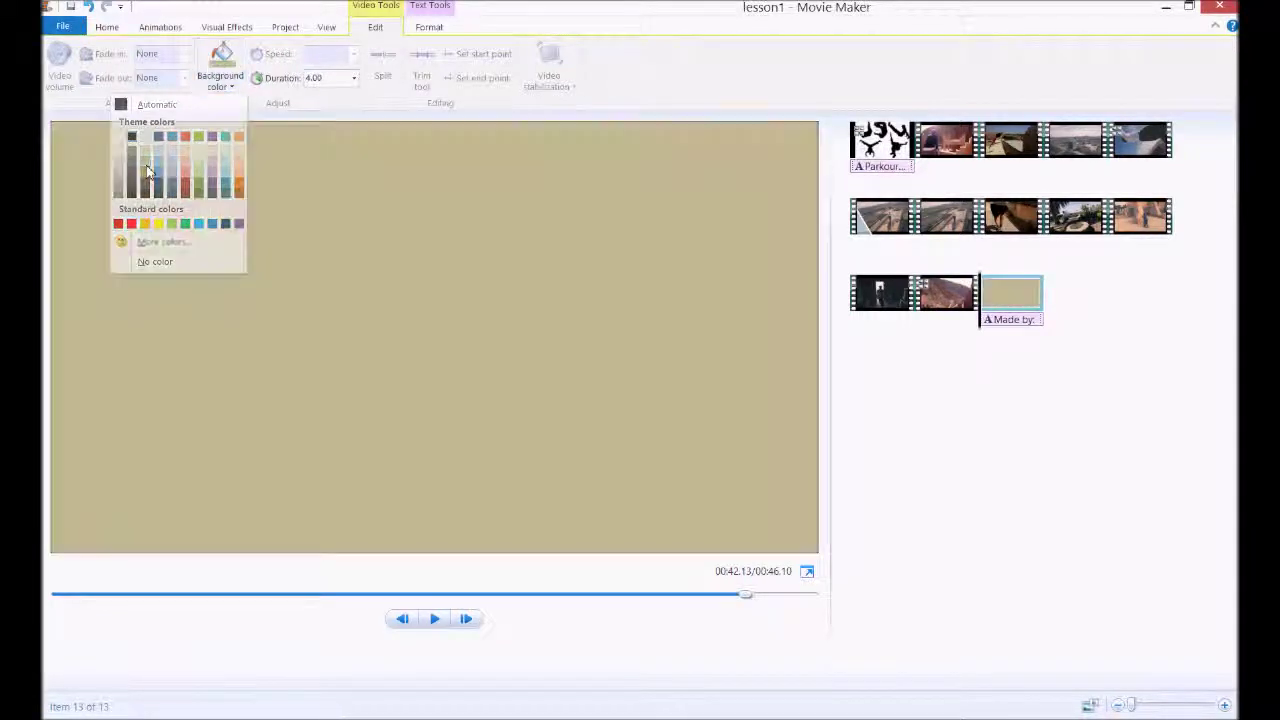
pyautogui.click(146, 168)
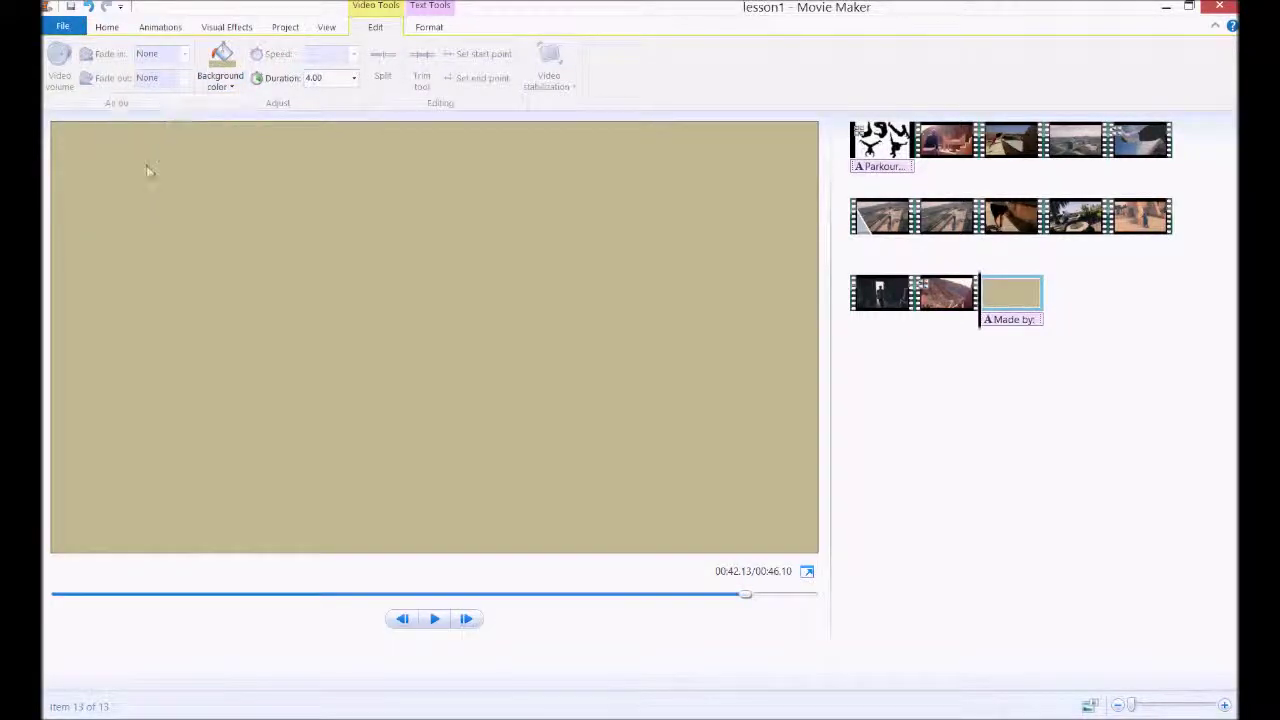
pyautogui.click(229, 86)
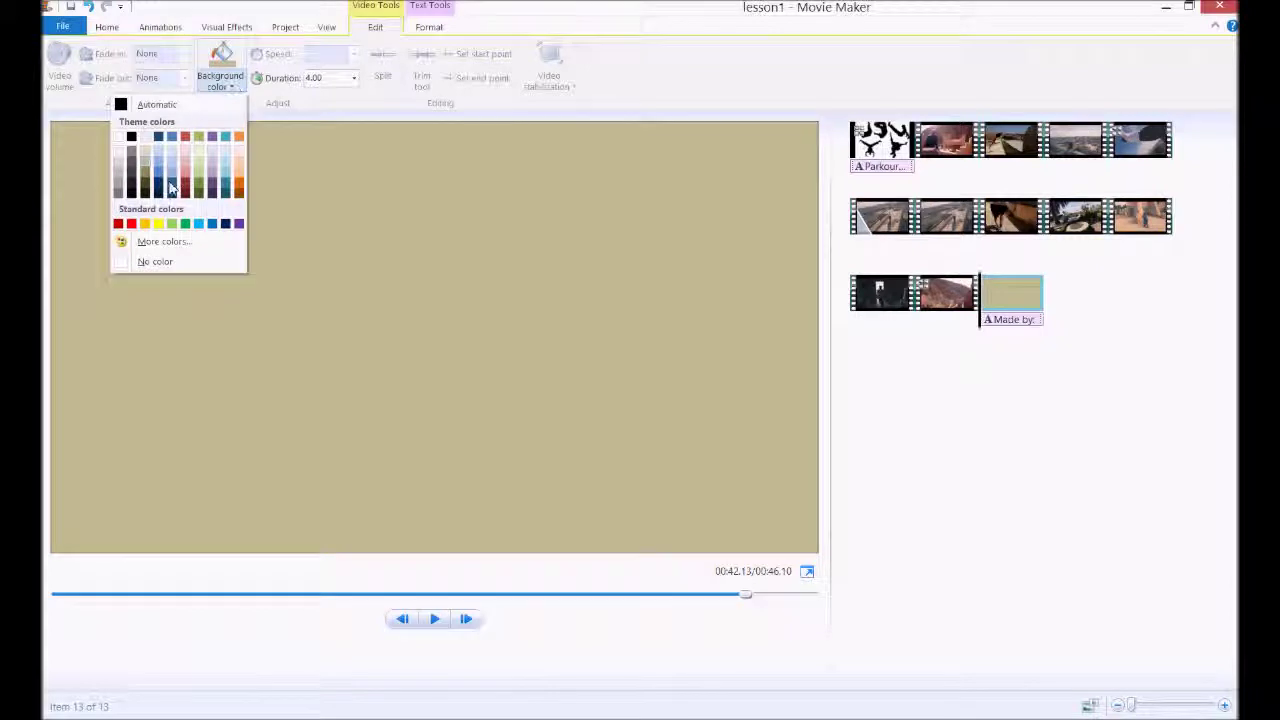
pyautogui.click(145, 182)
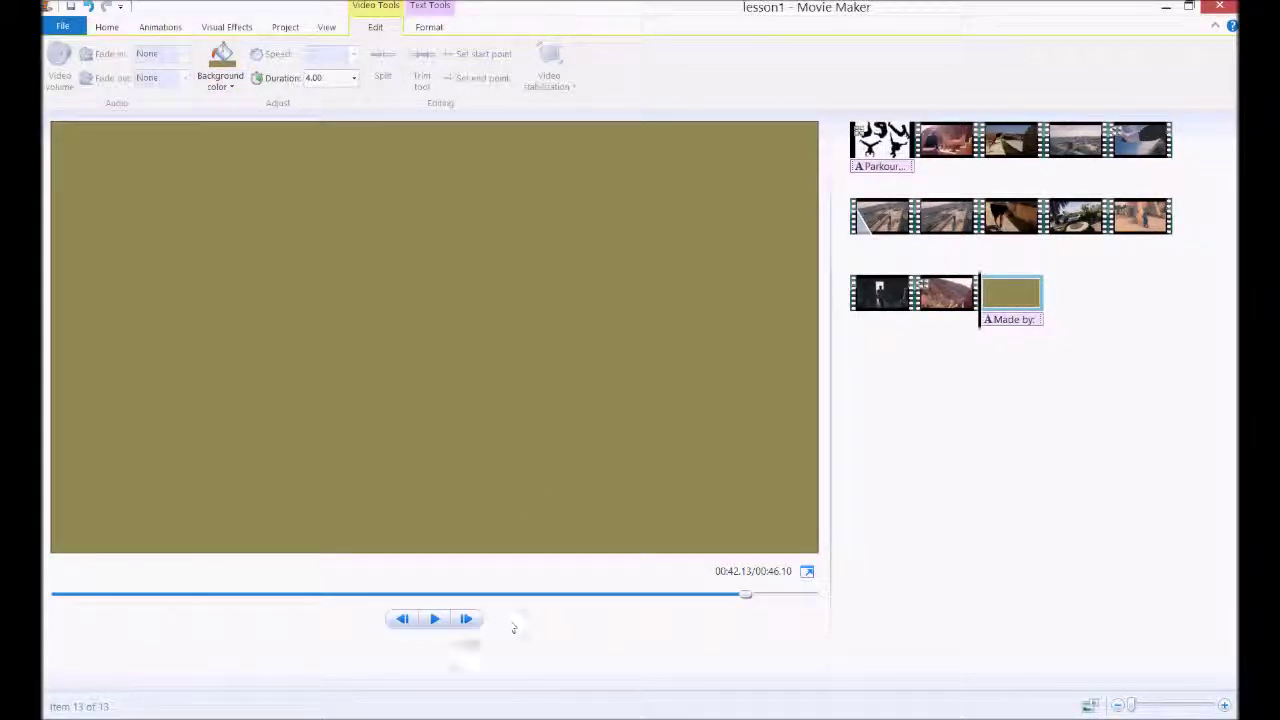
# Preview the slide, then switch its background to dark brown.
pyautogui.click(443, 623)
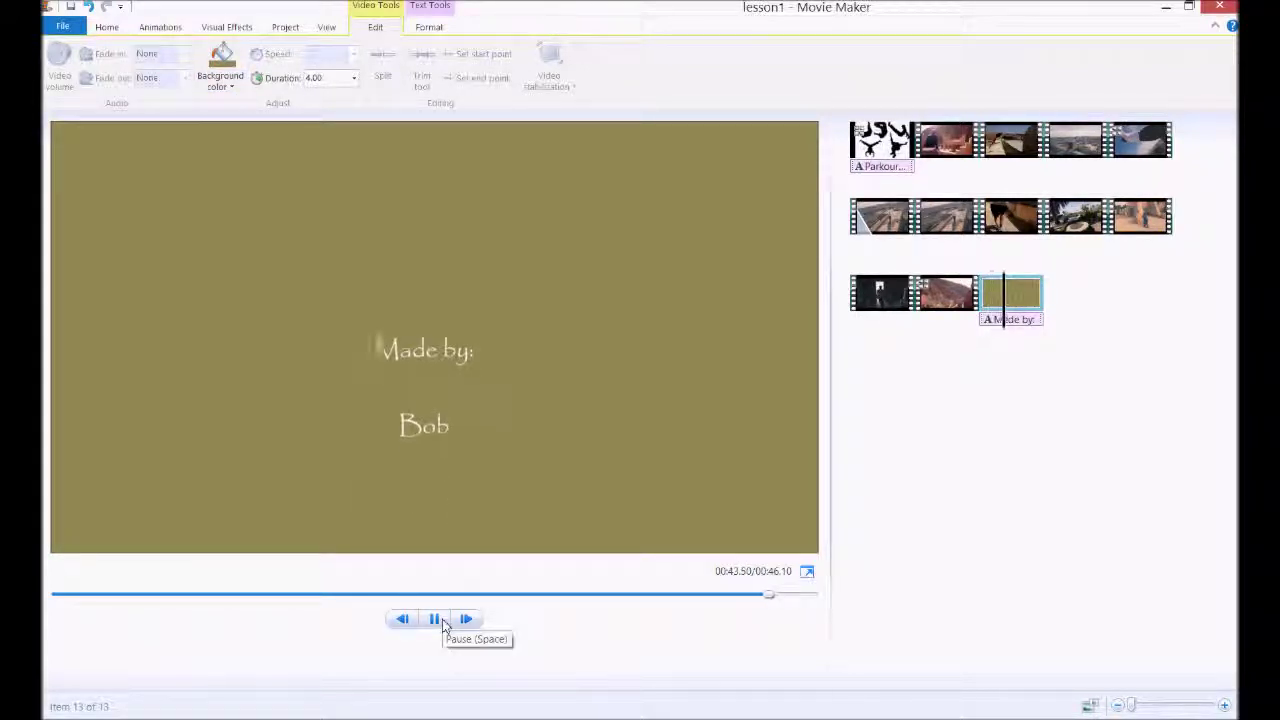
pyautogui.click(439, 621)
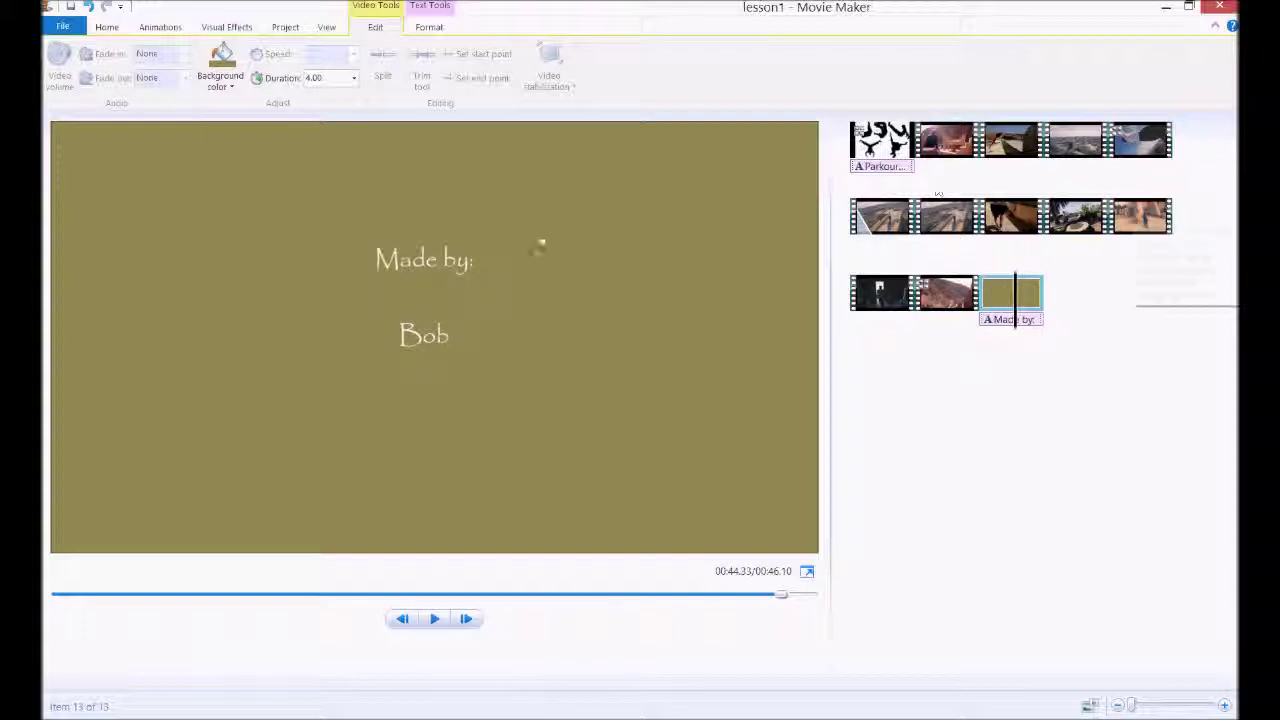
pyautogui.click(243, 85)
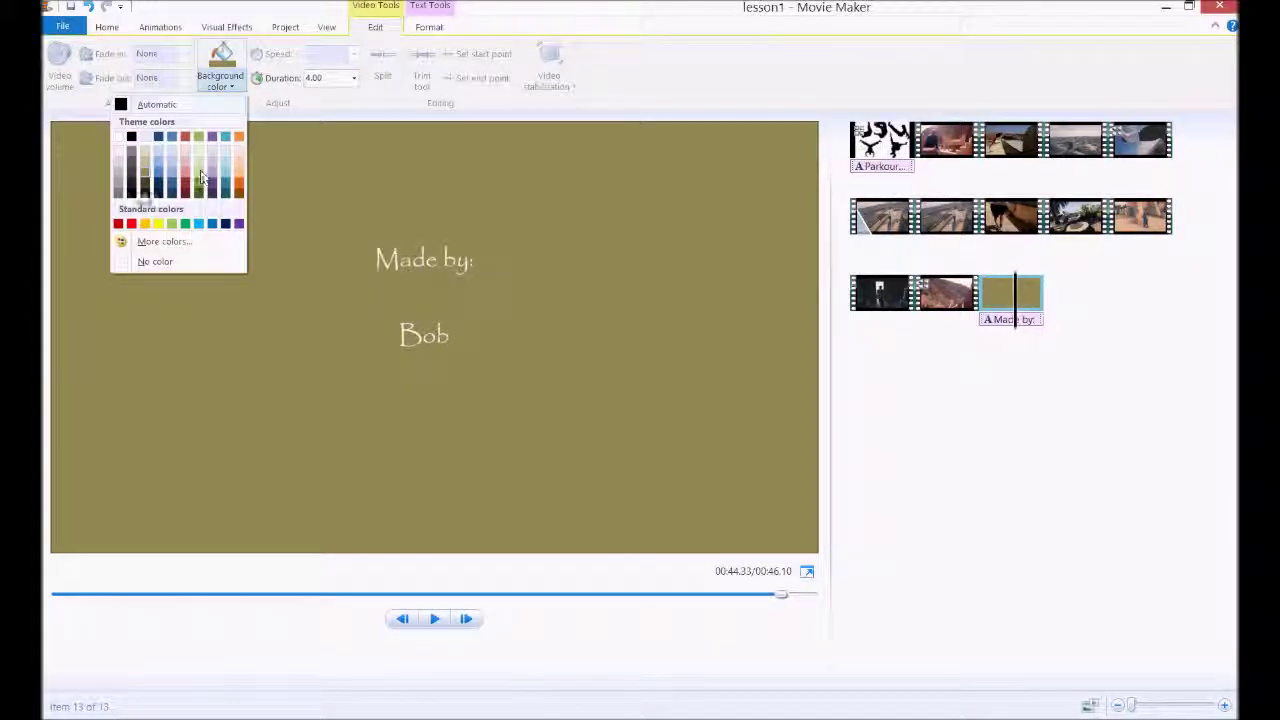
pyautogui.click(145, 192)
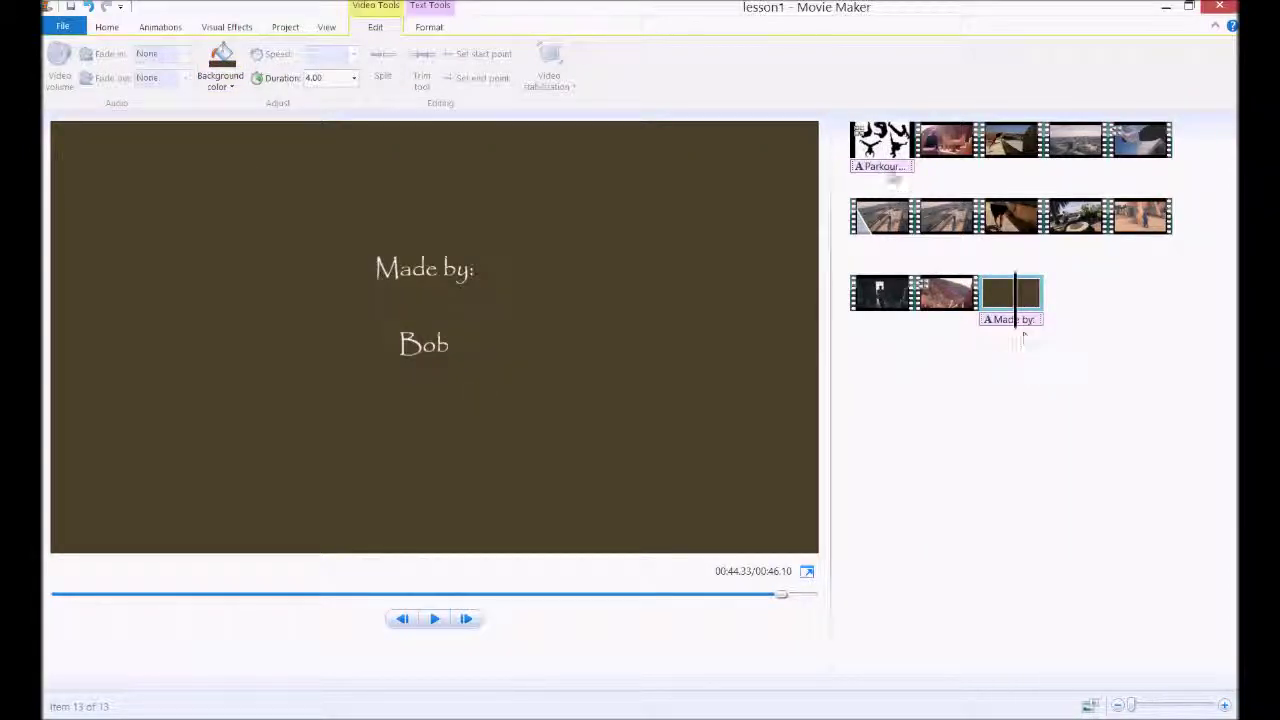
pyautogui.click(890, 168)
pyautogui.click(434, 620)
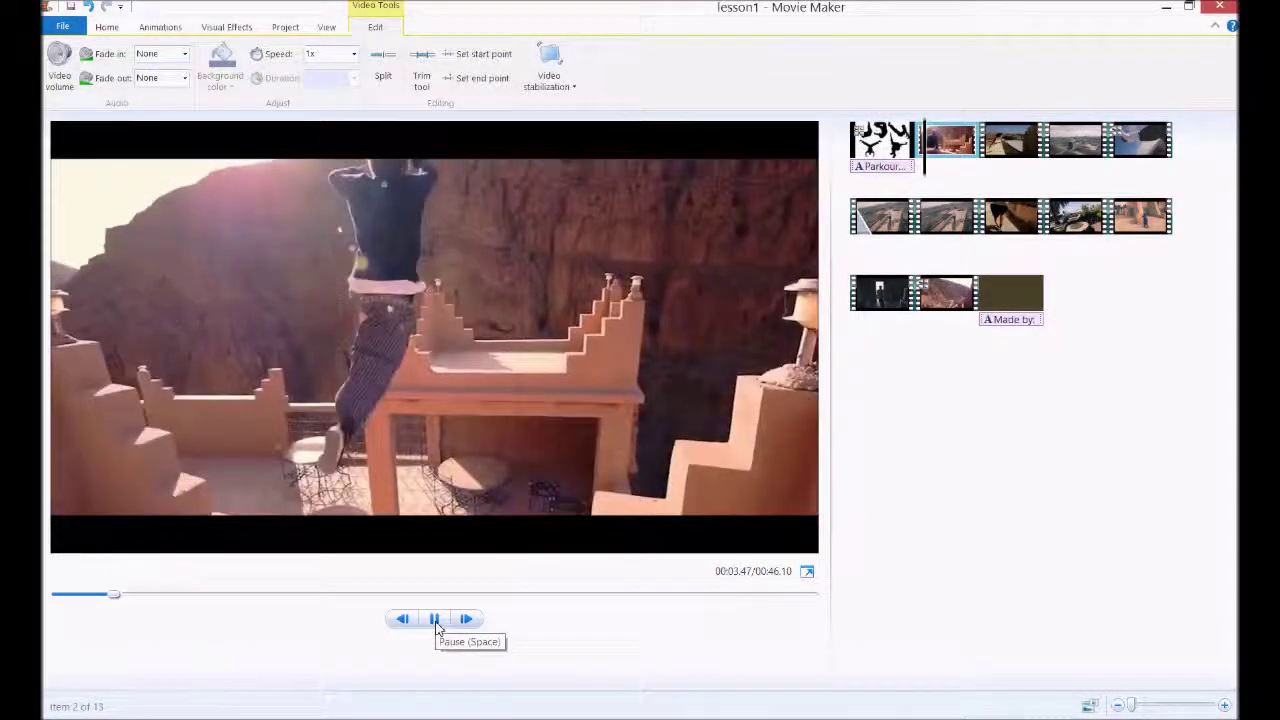
pyautogui.click(434, 620)
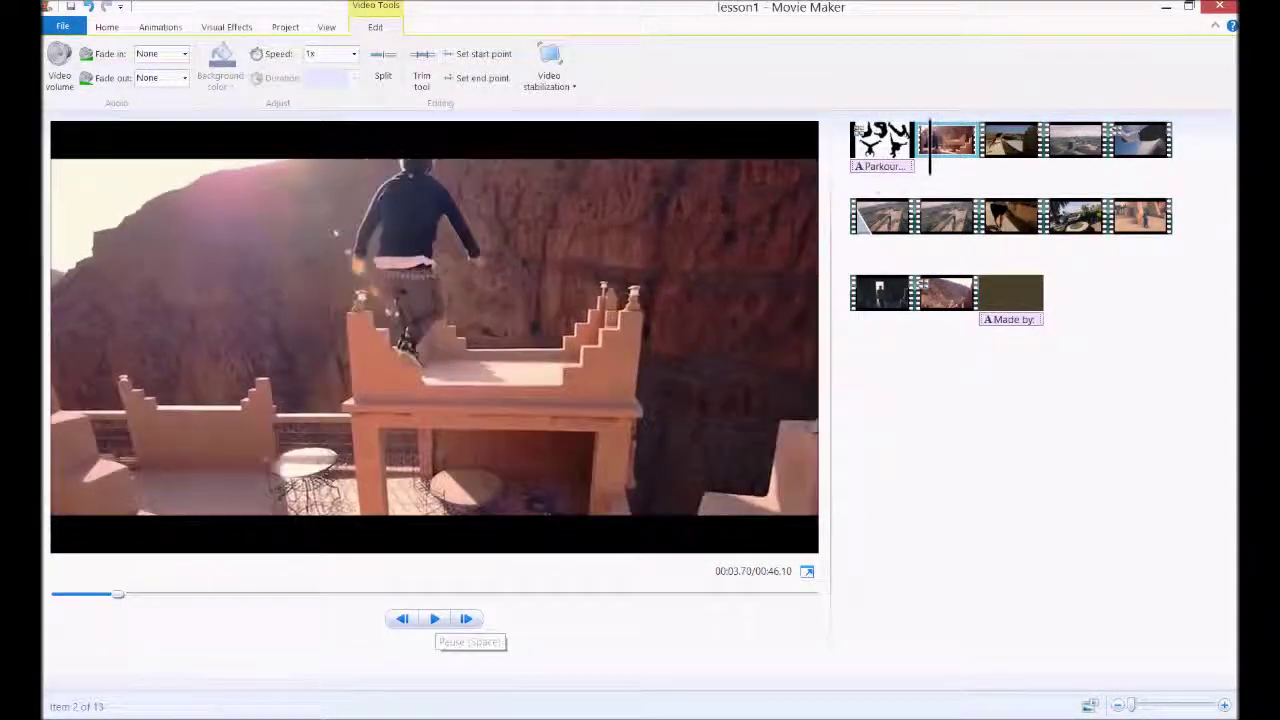
pyautogui.click(876, 172)
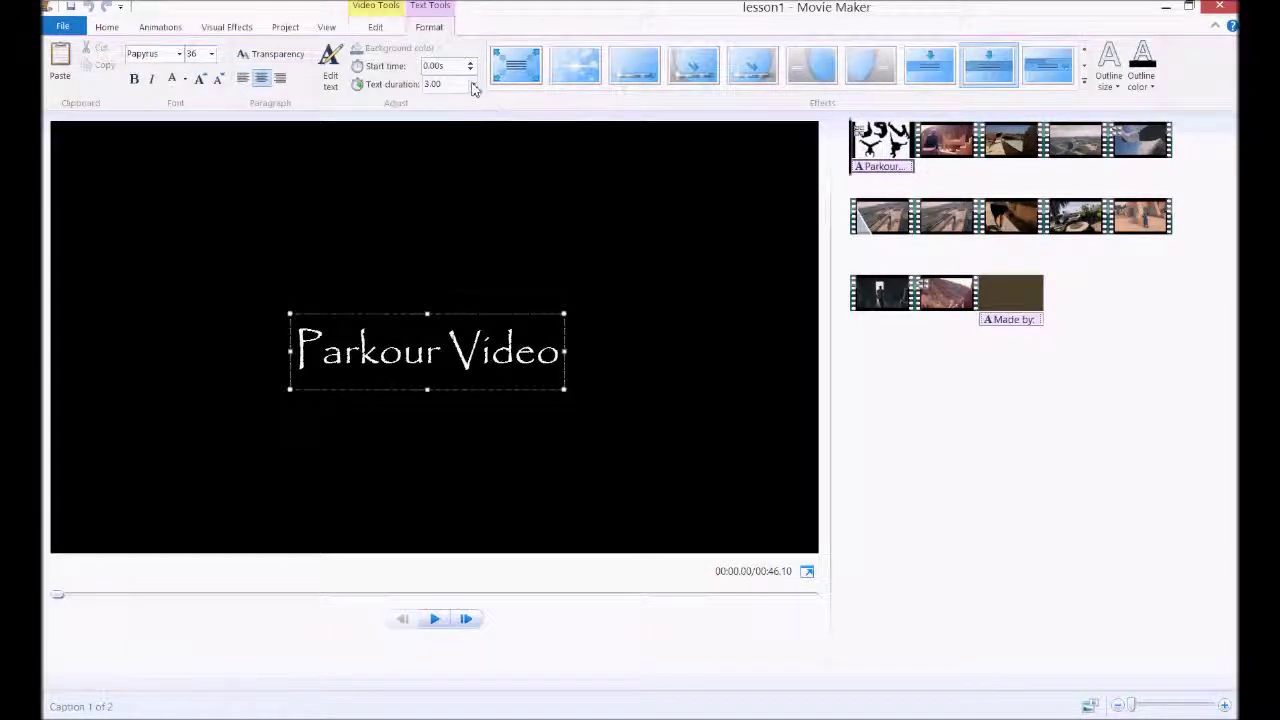
pyautogui.click(375, 27)
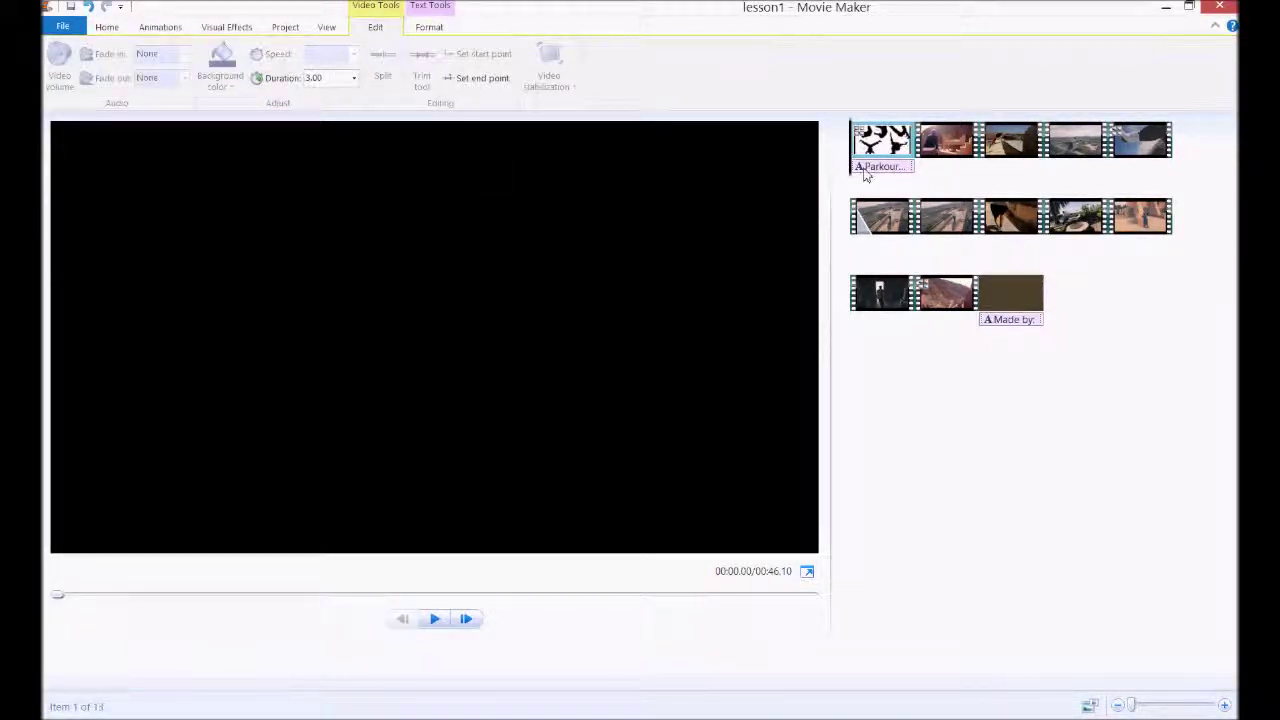
pyautogui.click(882, 170)
pyautogui.click(886, 148)
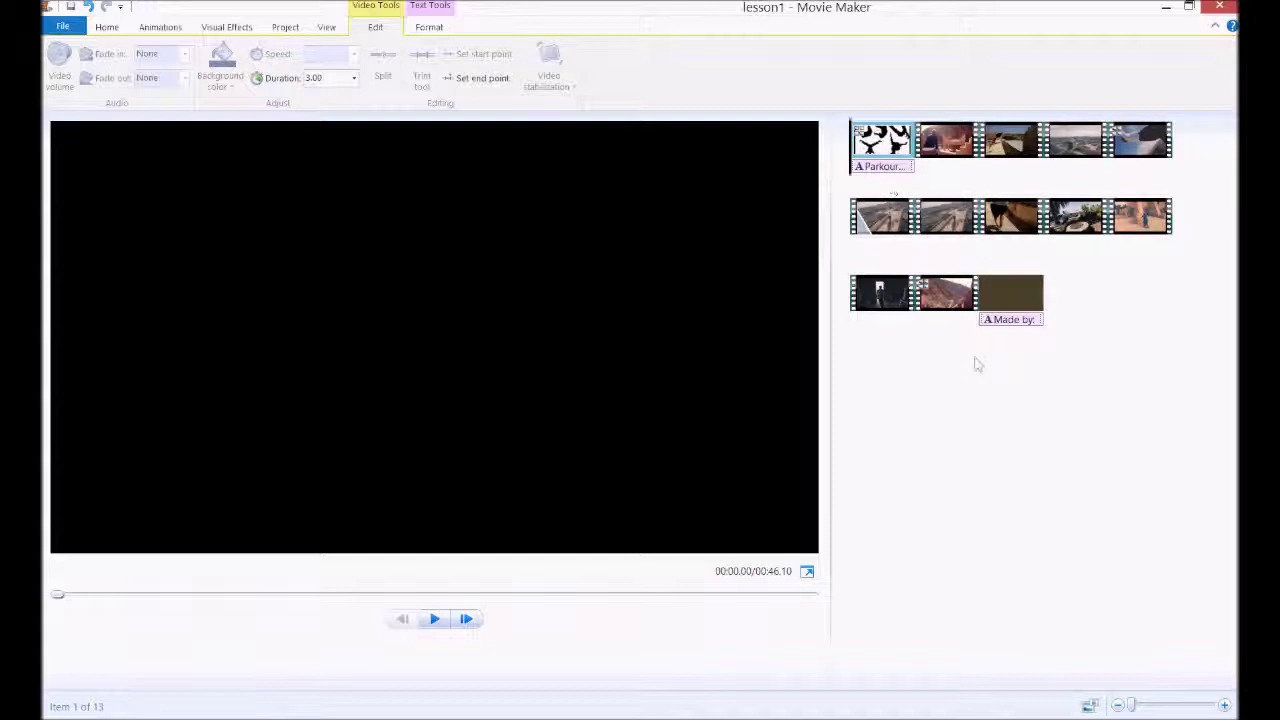